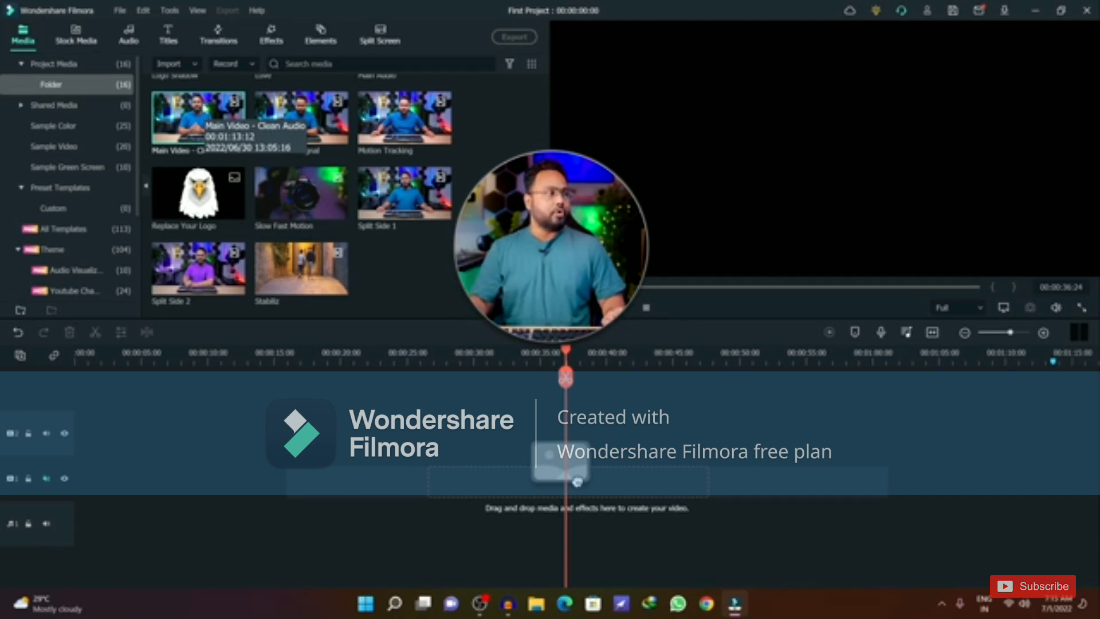
Step: Place the Main Video - Clean Audio clip at the start of the first video track and make the track taller
{"action": "left_click_drag", "start_coordinate": [577, 481], "coordinate": [573, 467]}
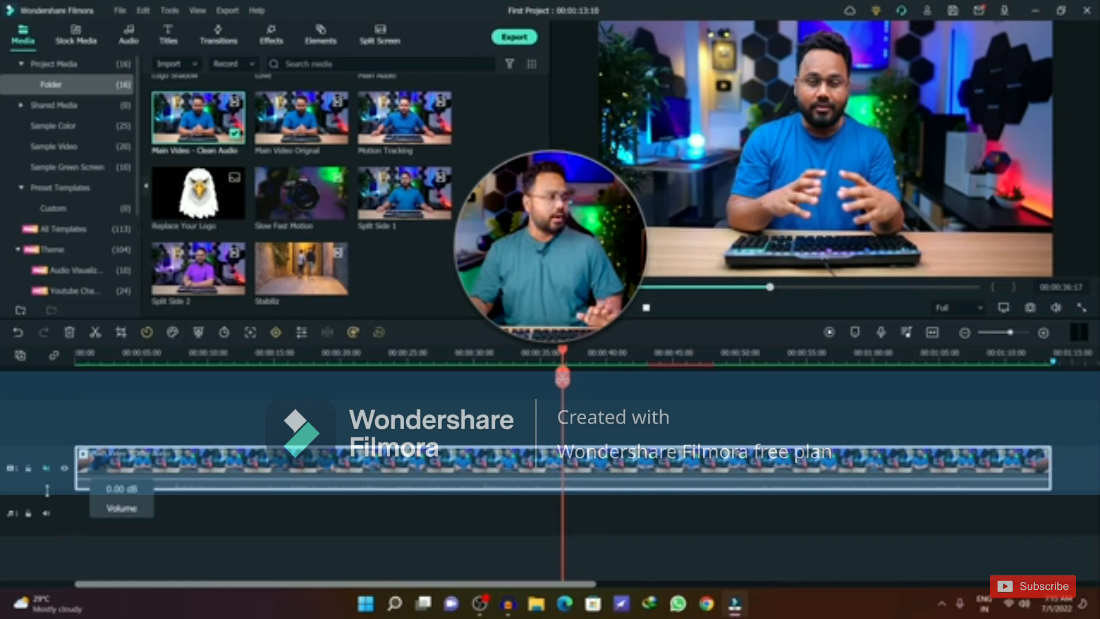
{"action": "left_click_drag", "start_coordinate": [47, 490], "coordinate": [47, 499]}
{"action": "left_click_drag", "start_coordinate": [50, 456], "coordinate": [52, 426]}
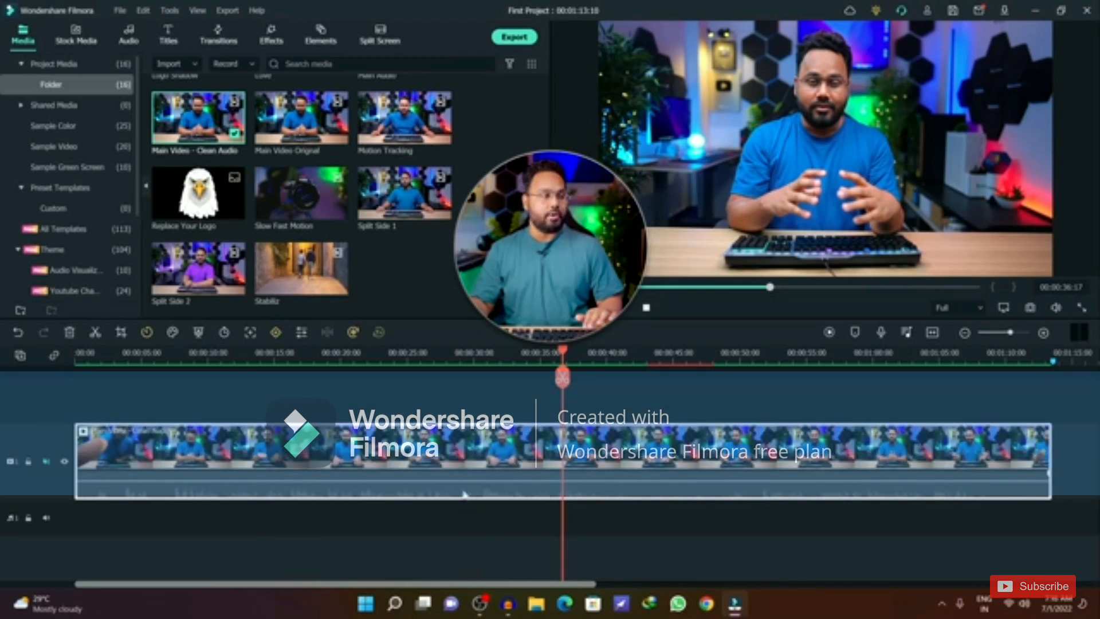
Step: Unmute the first video track and review the clip at its beginning, middle and end
{"action": "left_click", "coordinate": [47, 462]}
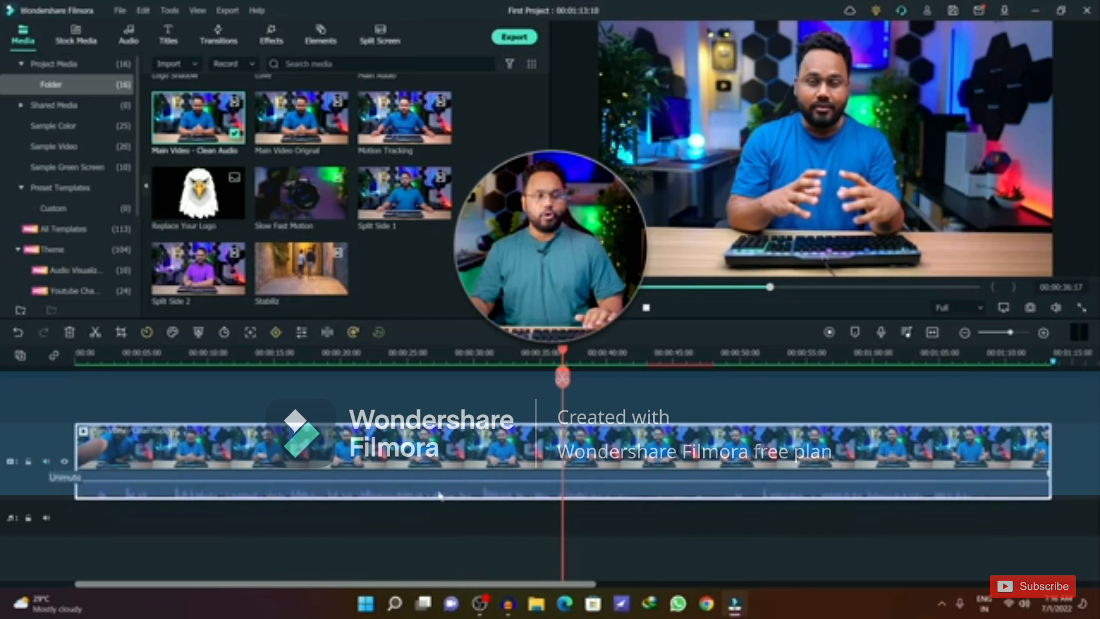
{"action": "left_click_drag", "start_coordinate": [563, 378], "coordinate": [60, 381]}
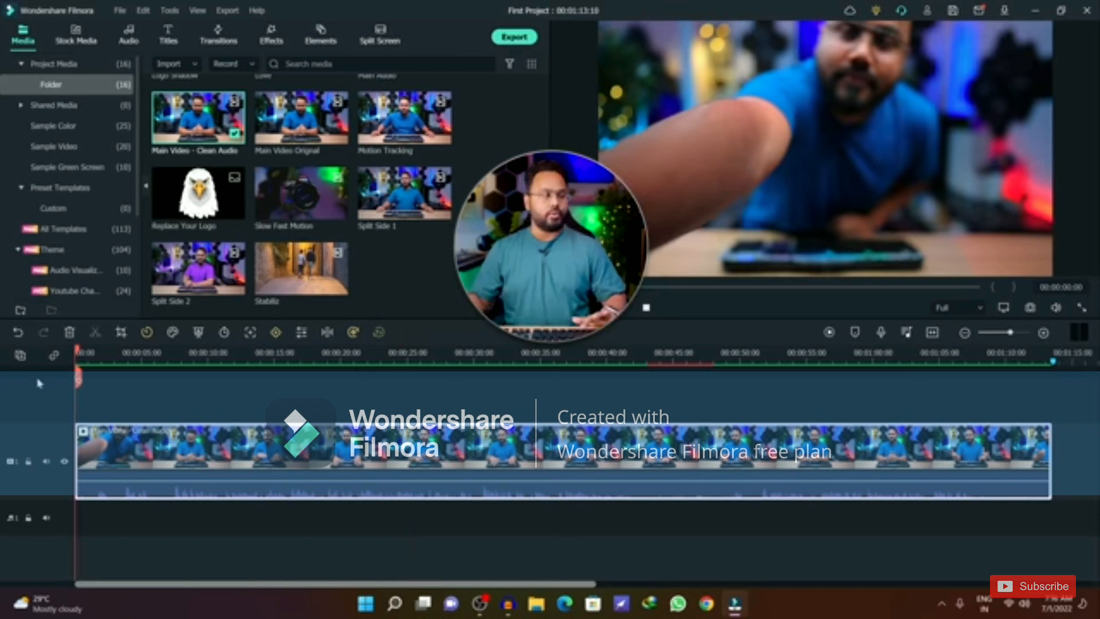
{"action": "key", "text": "space"}
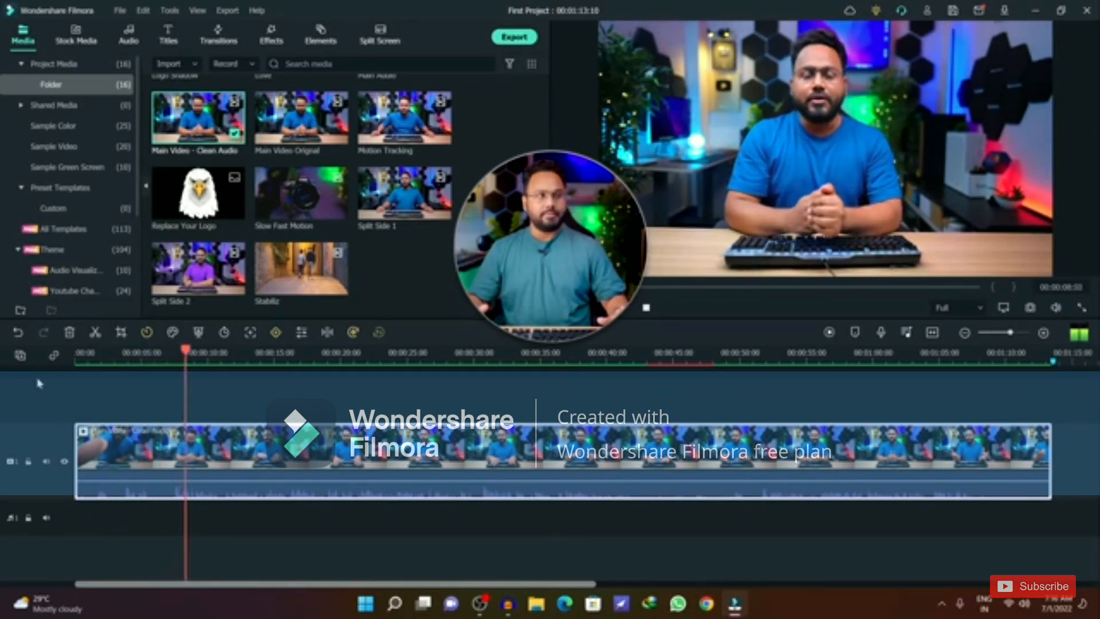
{"action": "left_click", "coordinate": [739, 353]}
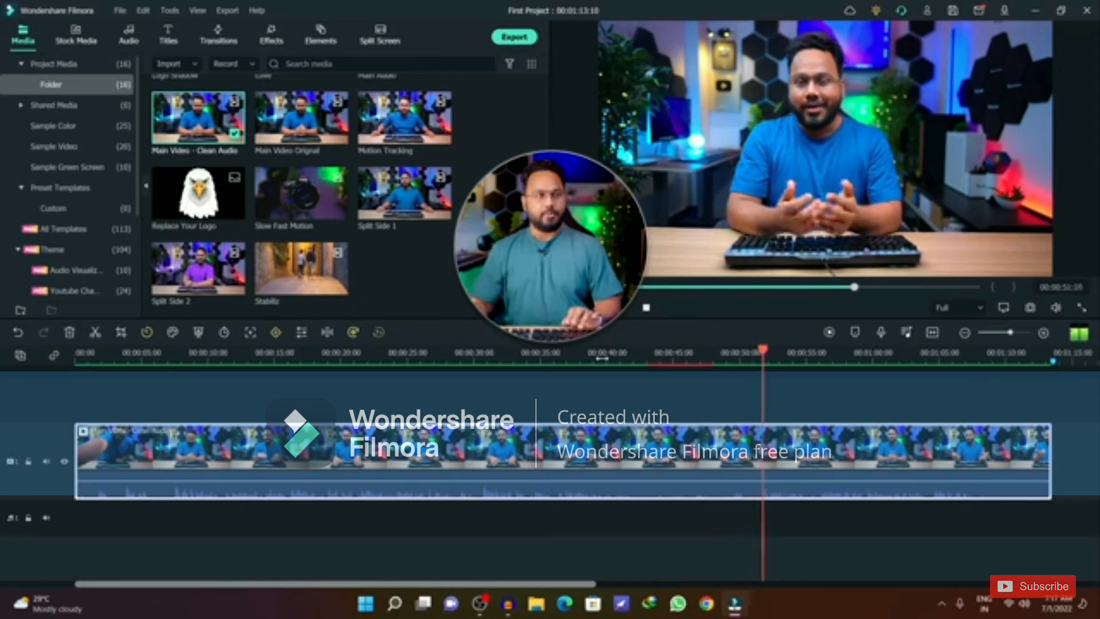
{"action": "left_click", "coordinate": [939, 354]}
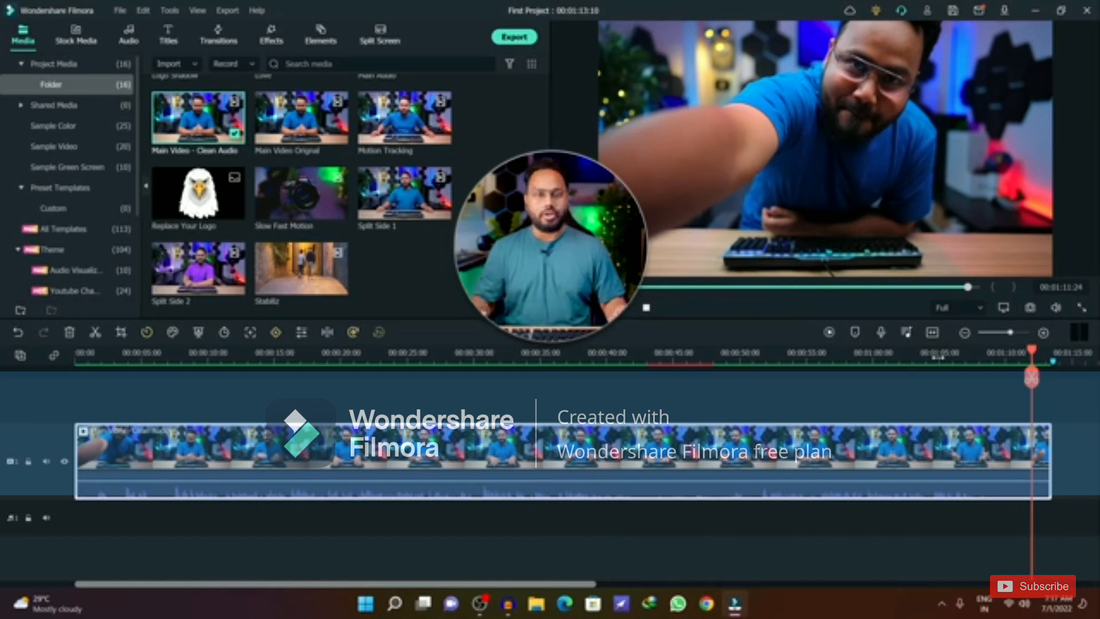
{"action": "left_click", "coordinate": [179, 354]}
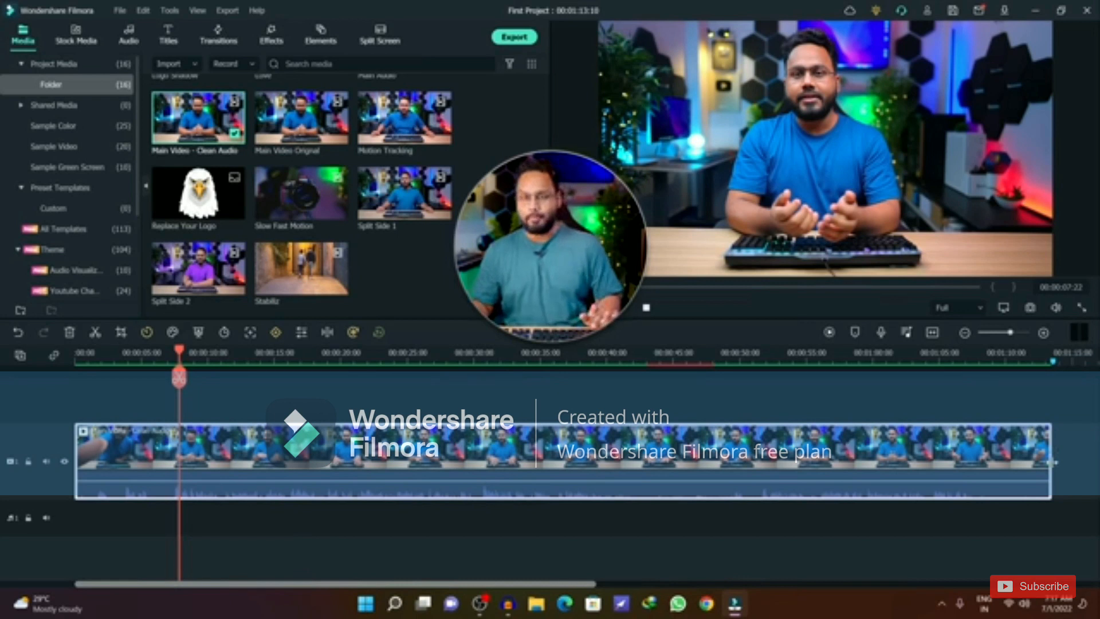
Step: Trim the end of the clip back to about 00:01:09:01
{"action": "left_click_drag", "start_coordinate": [1052, 461], "coordinate": [988, 473]}
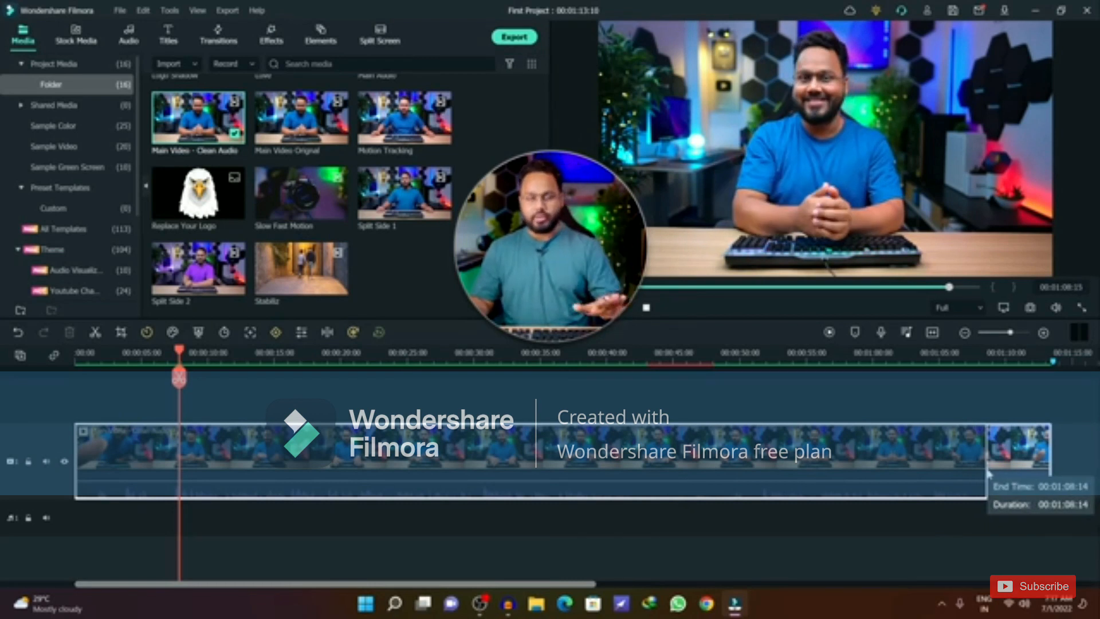
{"action": "mouse_move", "coordinate": [989, 473]}
{"action": "left_mouse_down"}
{"action": "mouse_move", "coordinate": [1025, 470]}
{"action": "mouse_move", "coordinate": [993, 479]}
{"action": "left_mouse_up"}
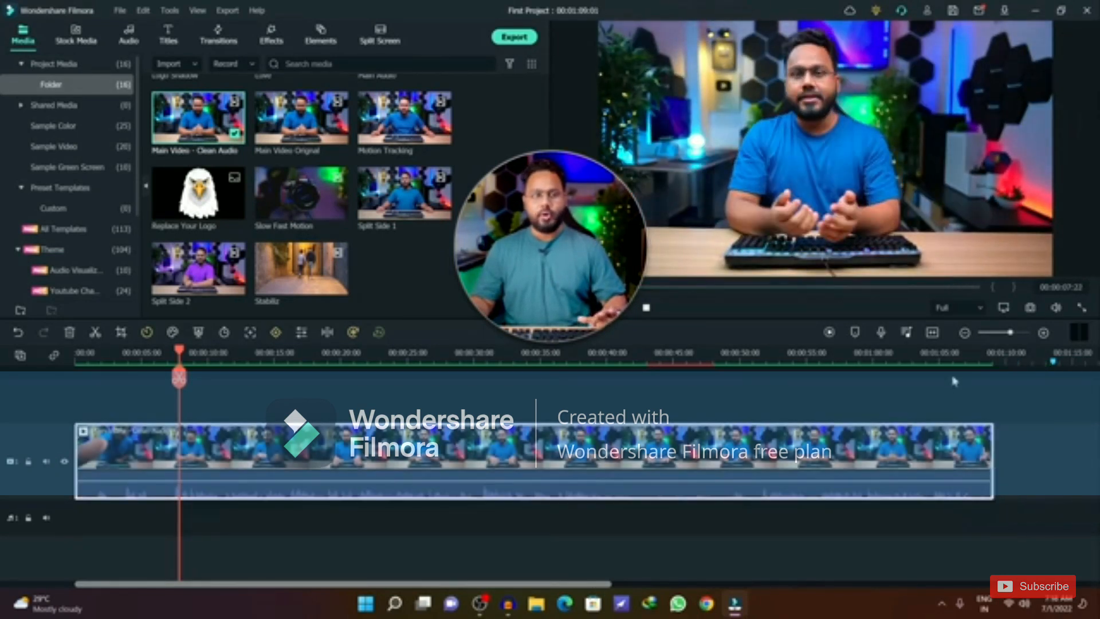
Step: Find where the speech starts and trim the clip's start to the playhead at 00:00:06:24
{"action": "left_click", "coordinate": [149, 354]}
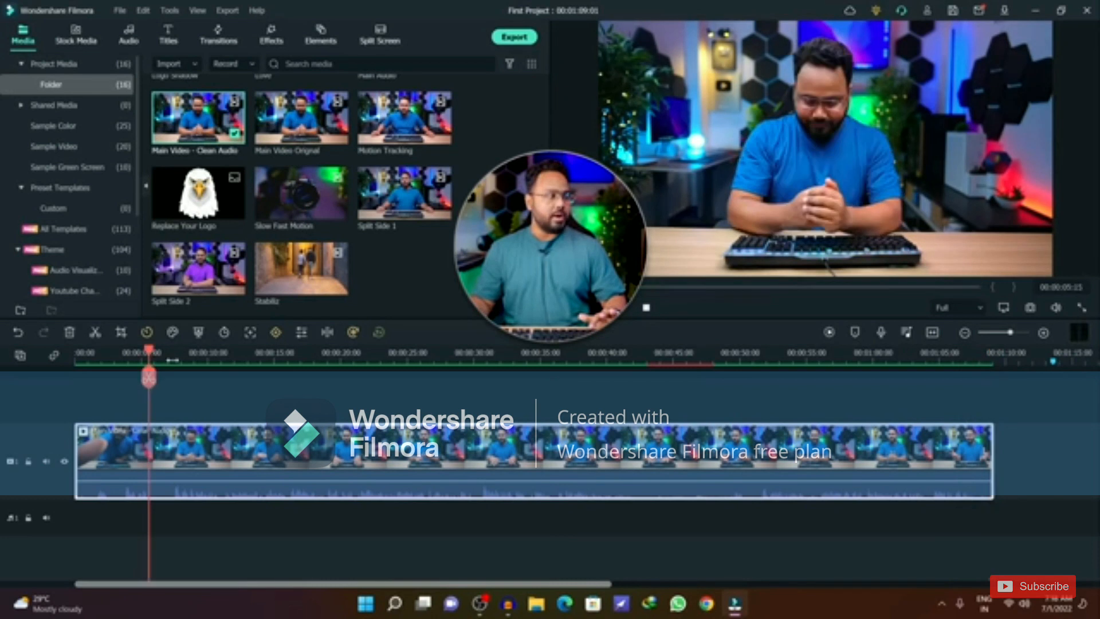
{"action": "left_click_drag", "start_coordinate": [150, 353], "coordinate": [144, 354]}
{"action": "key", "text": "space"}
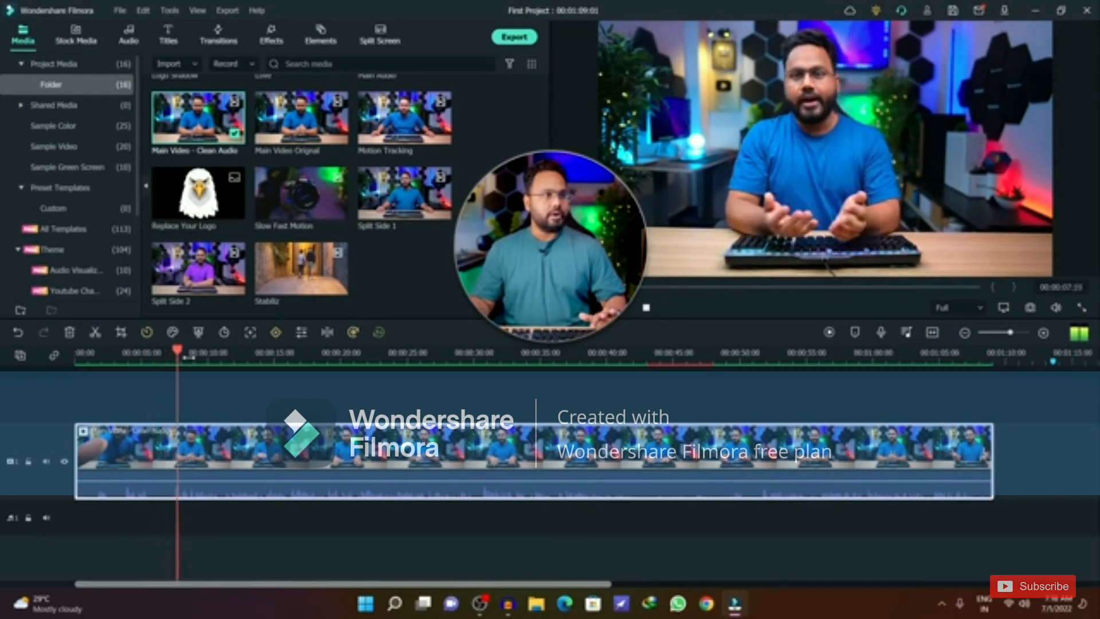
{"action": "key", "text": "space"}
{"action": "left_click_drag", "start_coordinate": [189, 355], "coordinate": [166, 354]}
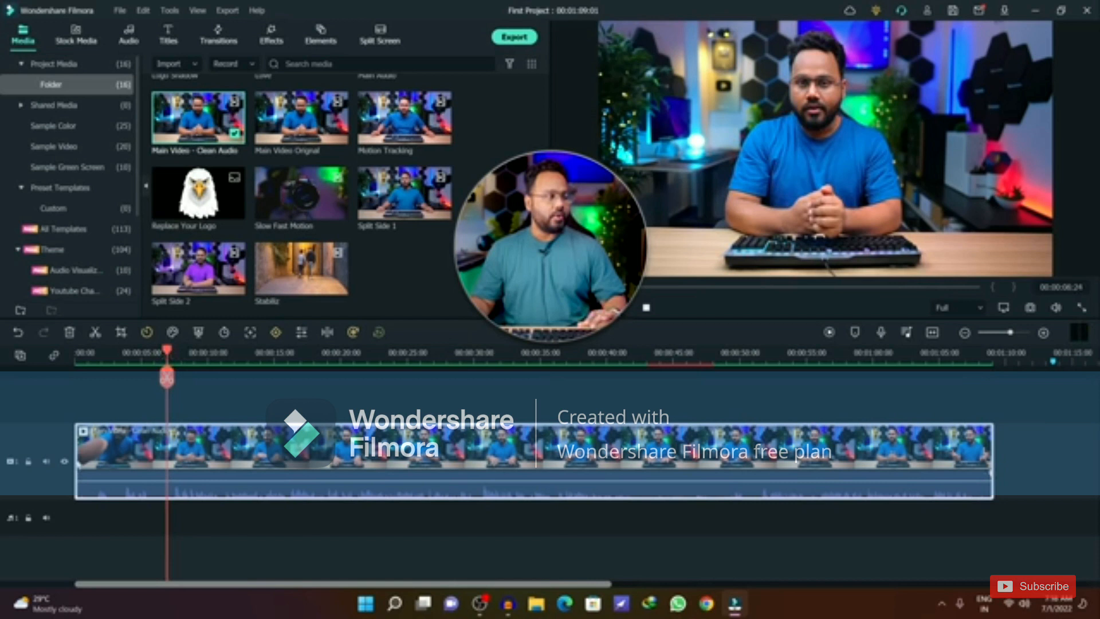
{"action": "left_click_drag", "start_coordinate": [75, 460], "coordinate": [171, 466]}
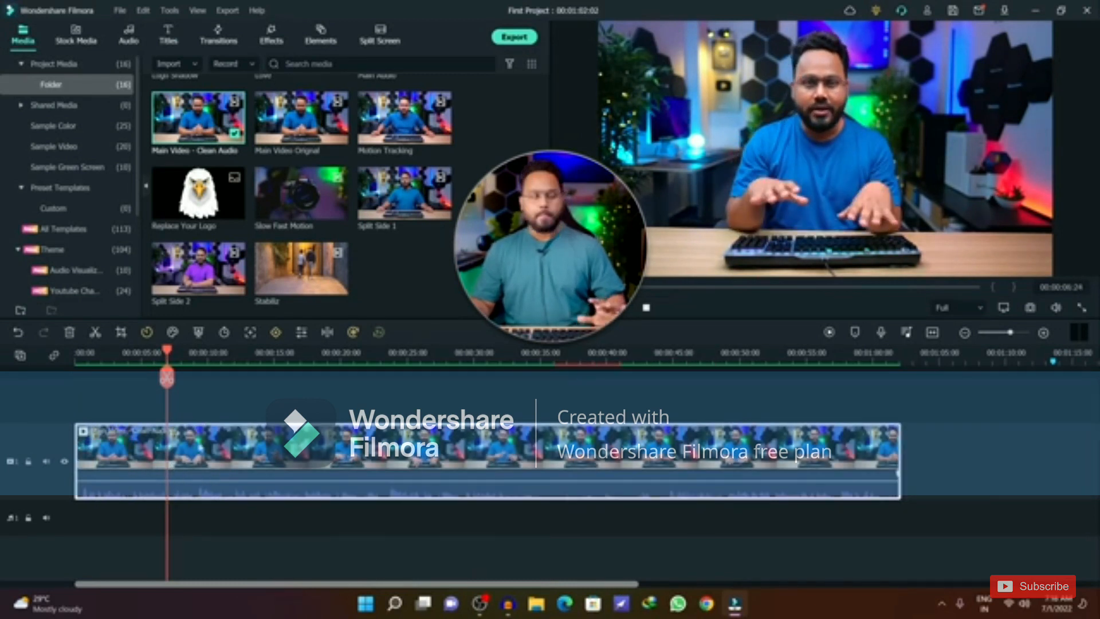
Step: Play the trimmed clip from the beginning and undo both the start and end trims
{"action": "left_click_drag", "start_coordinate": [167, 379], "coordinate": [20, 361]}
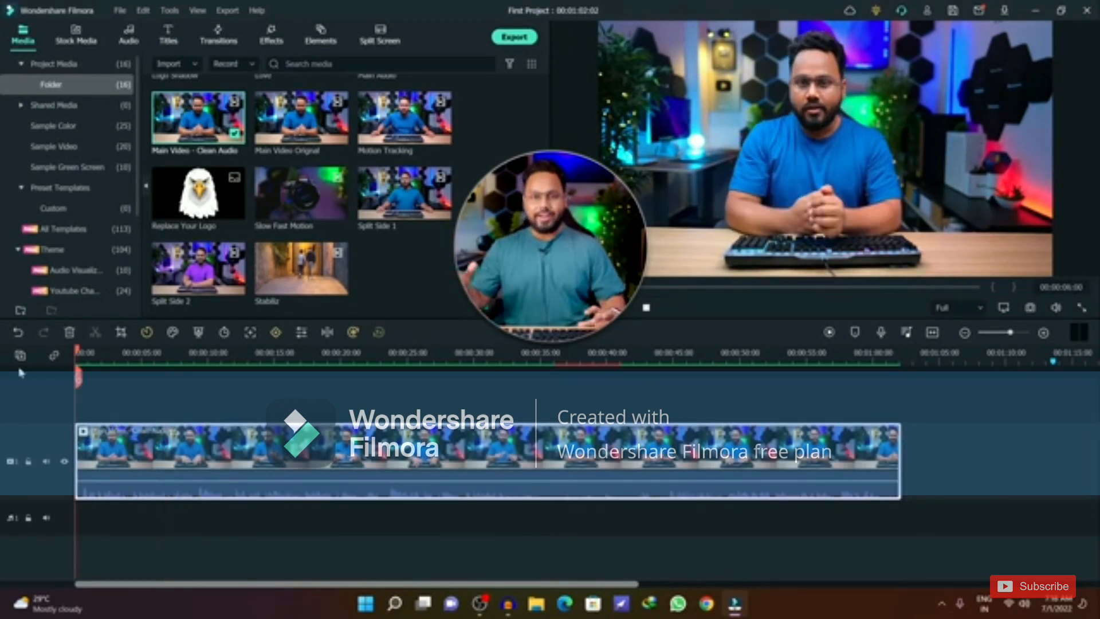
{"action": "key", "text": "space"}
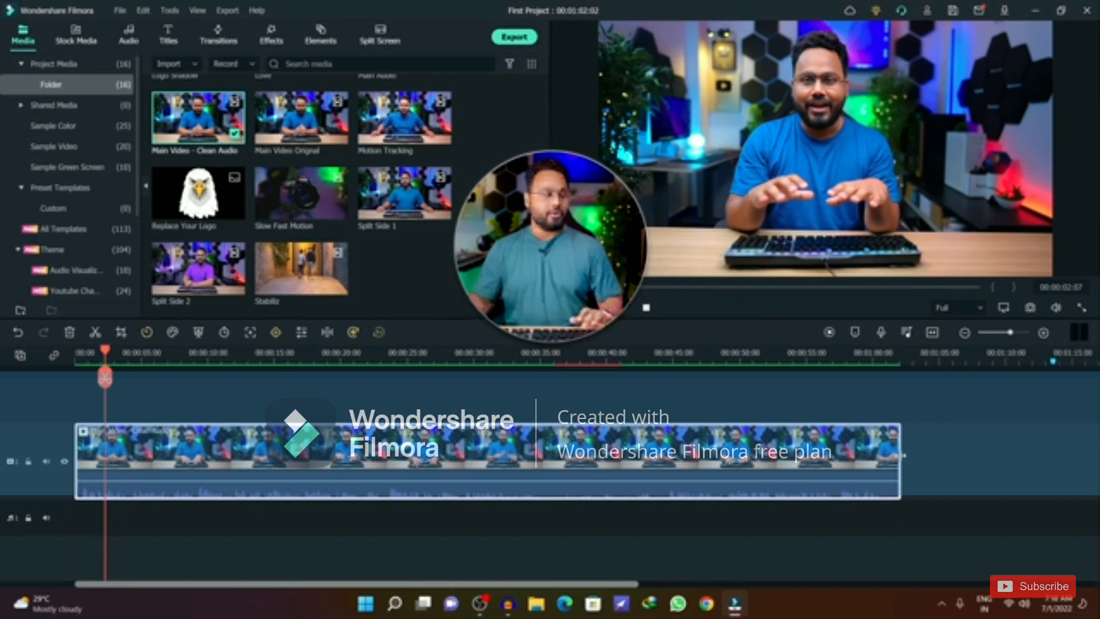
{"action": "key", "text": "ctrl+z"}
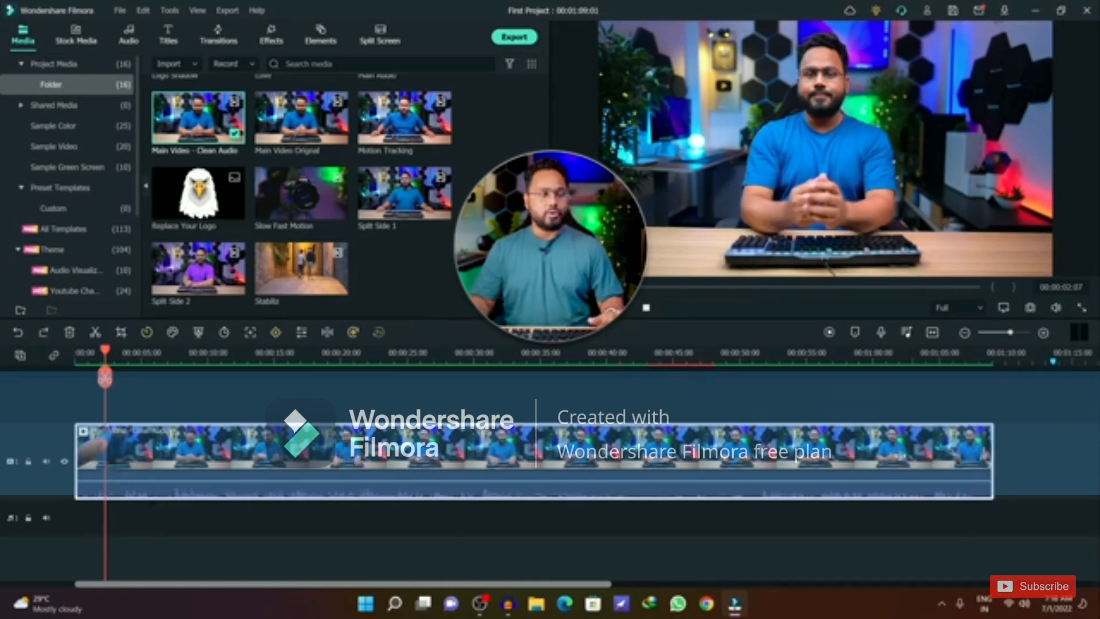
{"action": "key", "text": "ctrl+z"}
Step: Split the clip at 00:00:07:08, just before the presenter starts speaking
{"action": "left_click", "coordinate": [172, 414]}
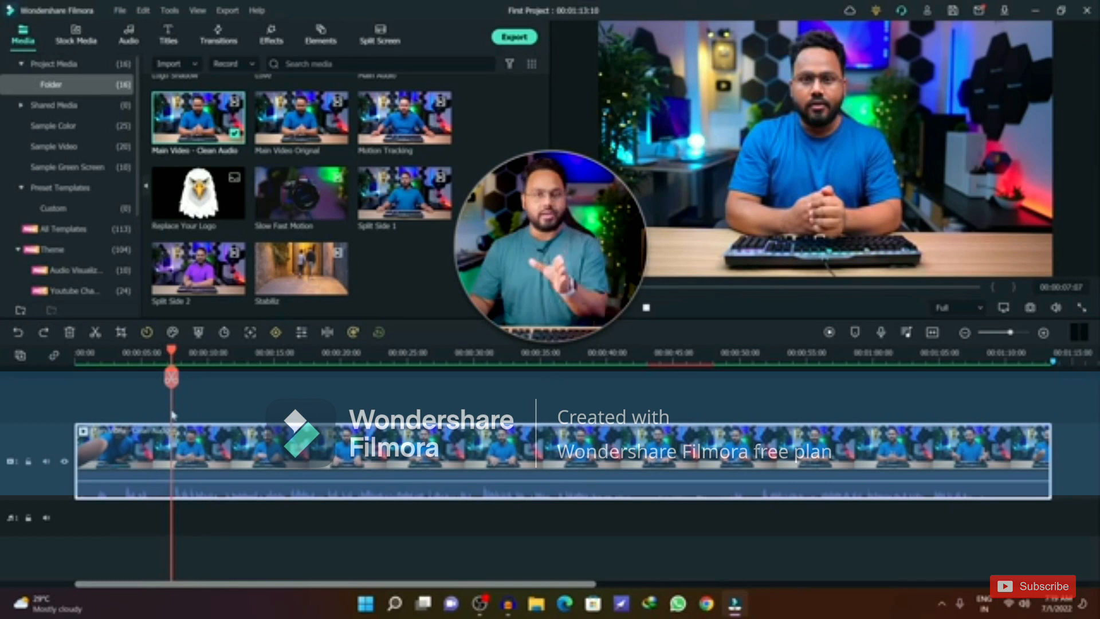
{"action": "left_click", "coordinate": [175, 416]}
{"action": "left_click", "coordinate": [170, 418]}
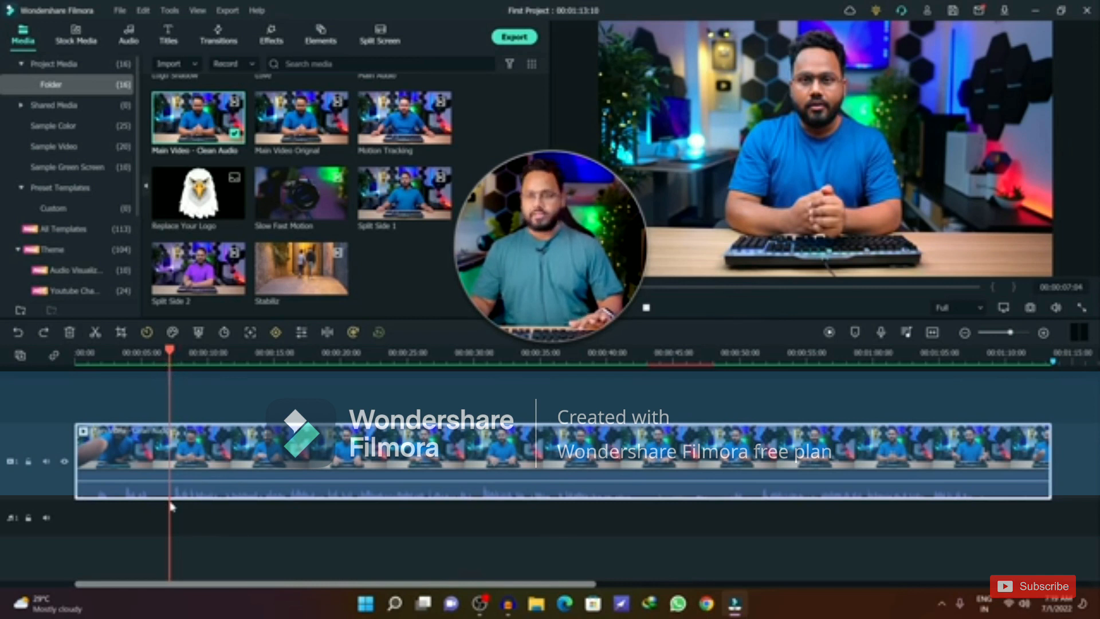
{"action": "left_click", "coordinate": [171, 364]}
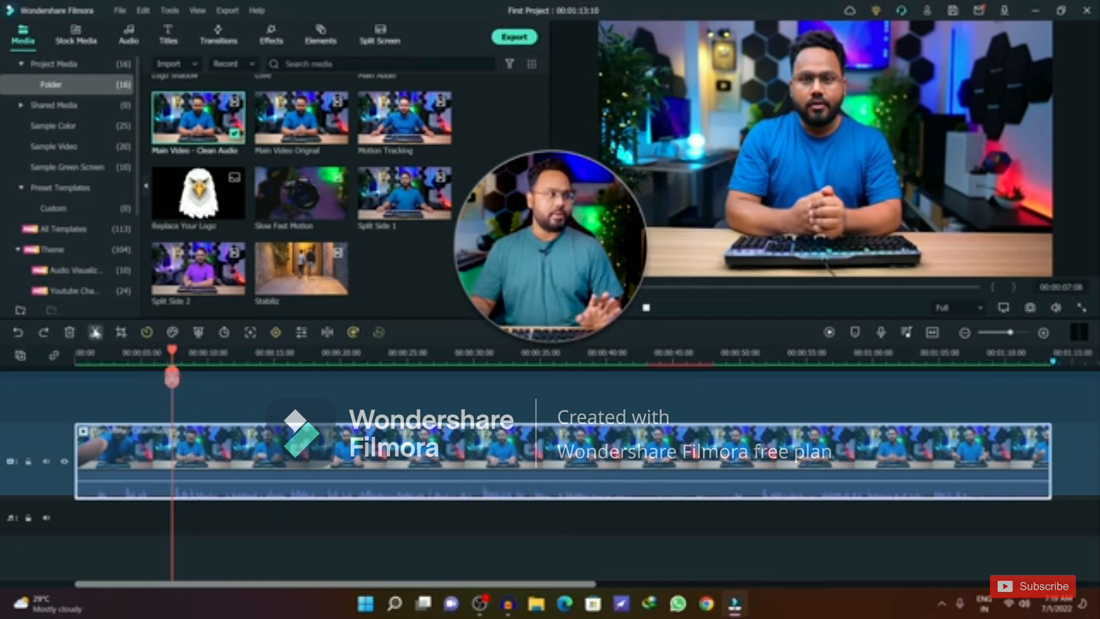
{"action": "left_click", "coordinate": [95, 332]}
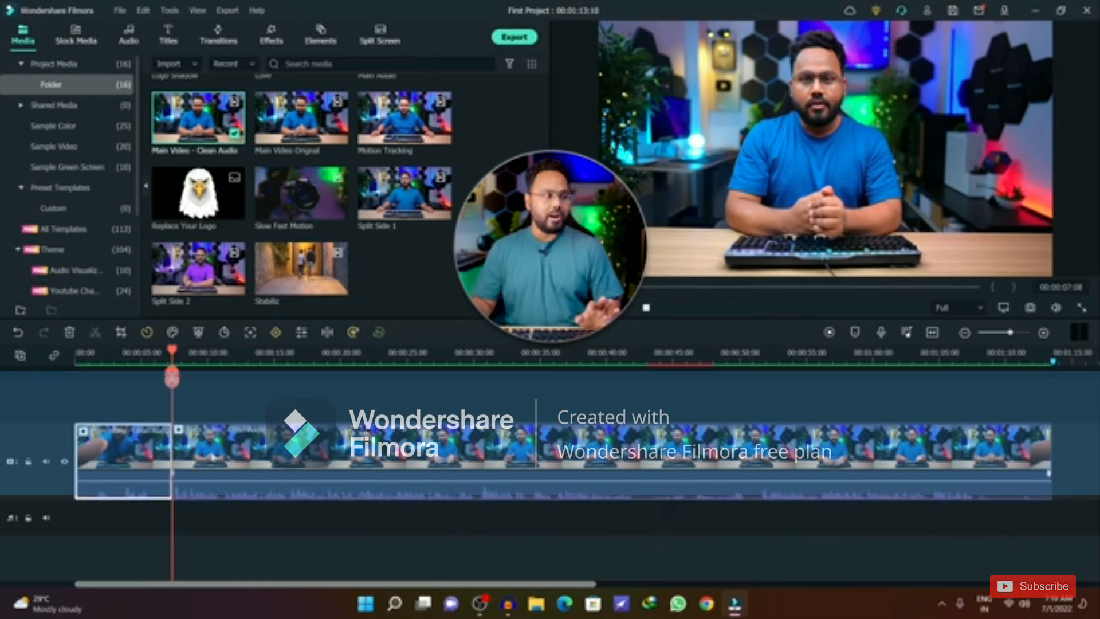
Step: Check the frames around the split, delete the opening segment before it and play the new start
{"action": "left_click", "coordinate": [142, 367]}
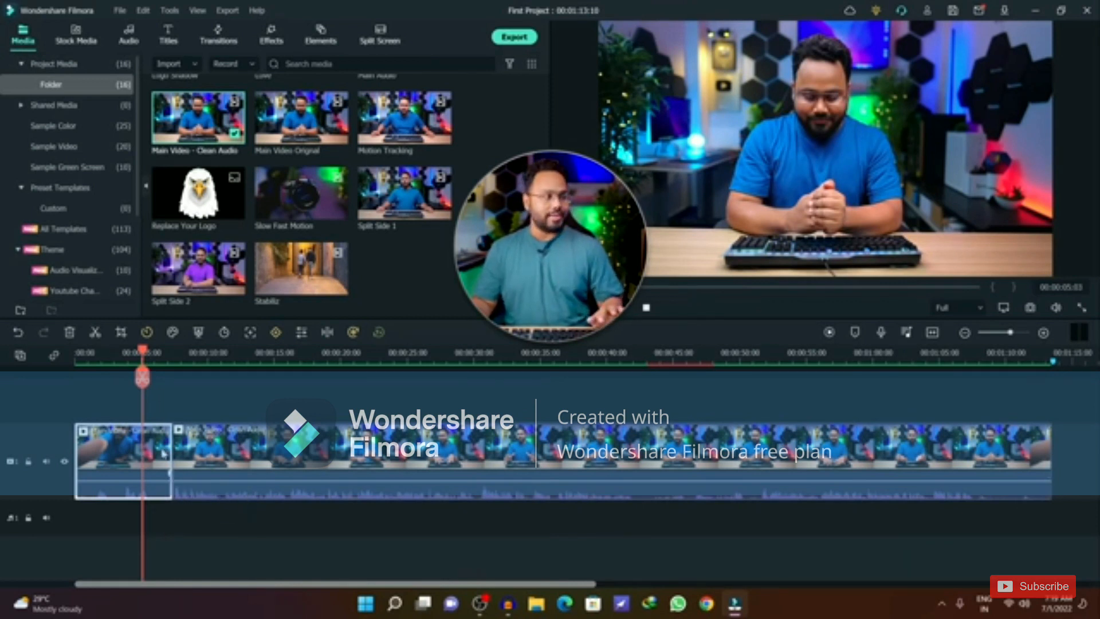
{"action": "left_click", "coordinate": [177, 387]}
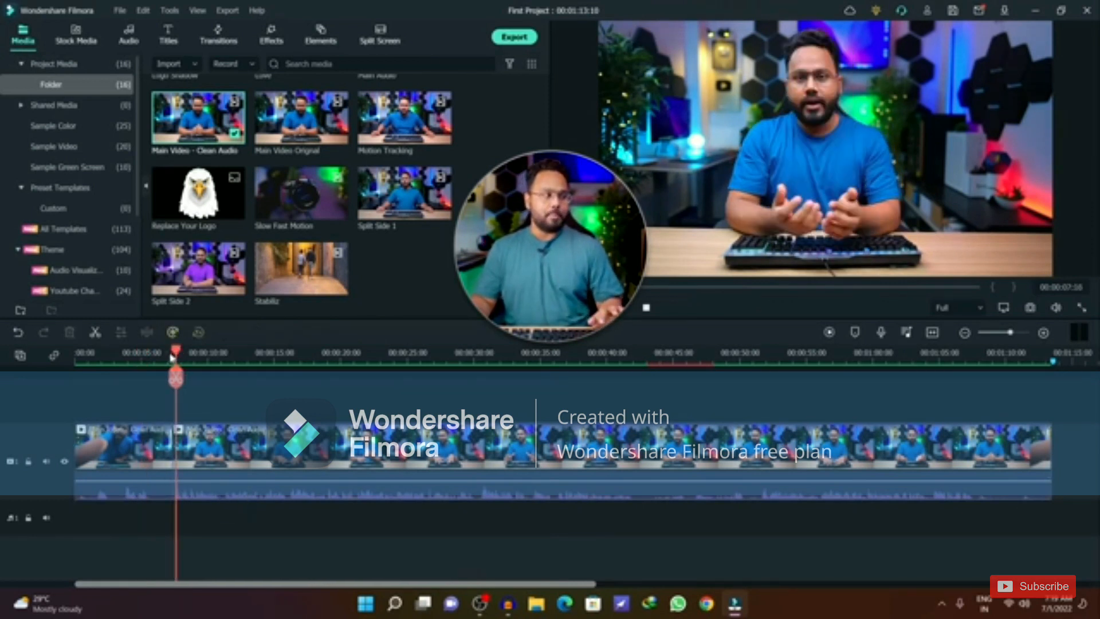
{"action": "left_click", "coordinate": [173, 359]}
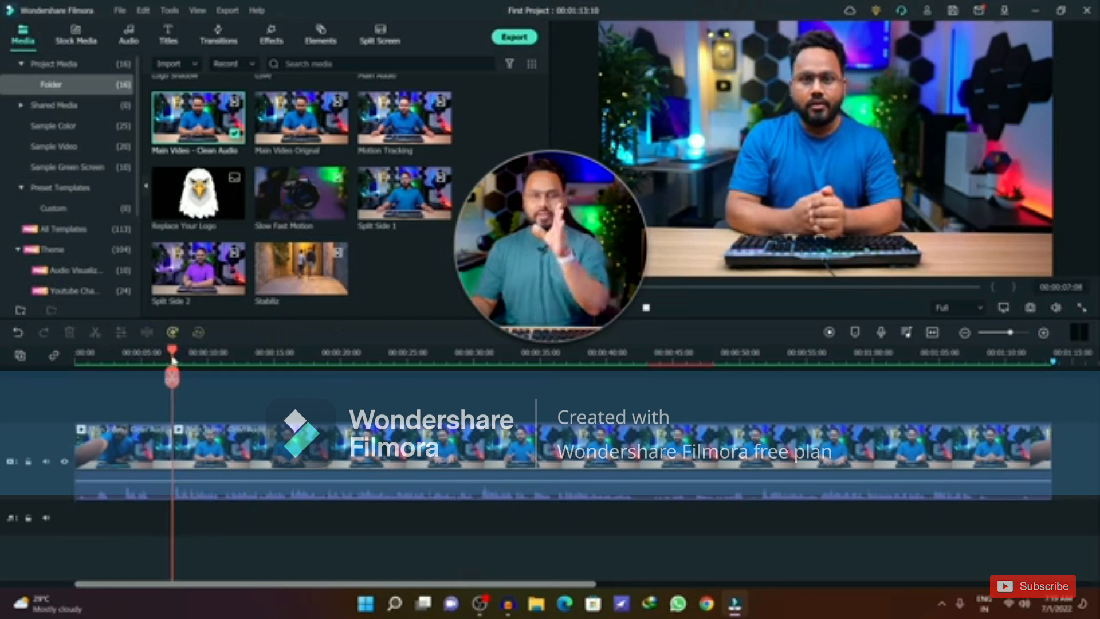
{"action": "left_click", "coordinate": [159, 452]}
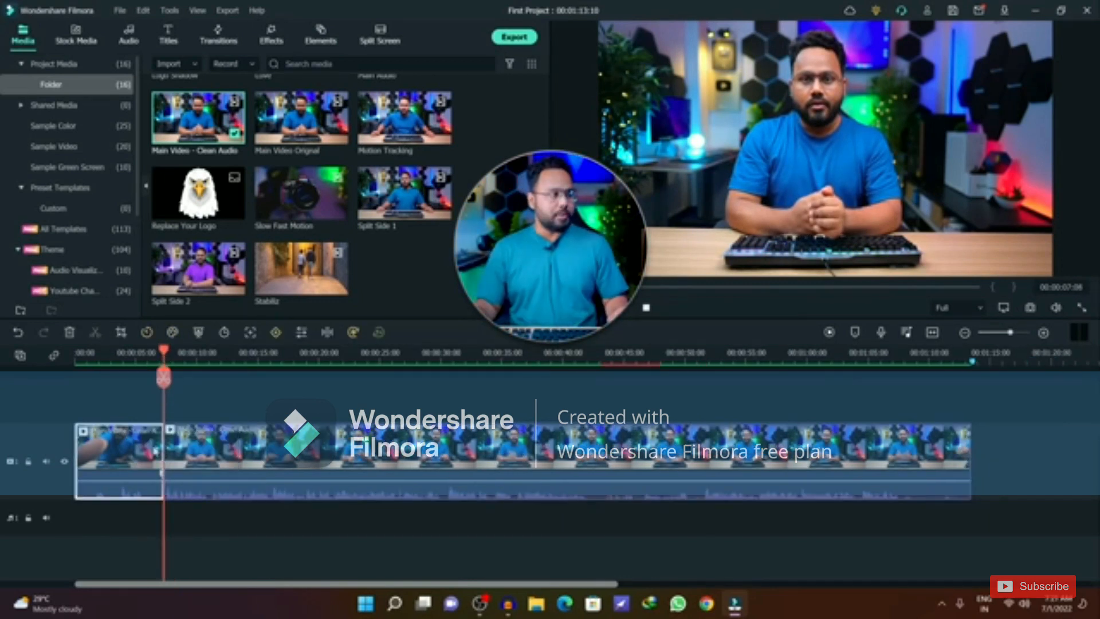
{"action": "left_click_drag", "start_coordinate": [165, 352], "coordinate": [29, 379]}
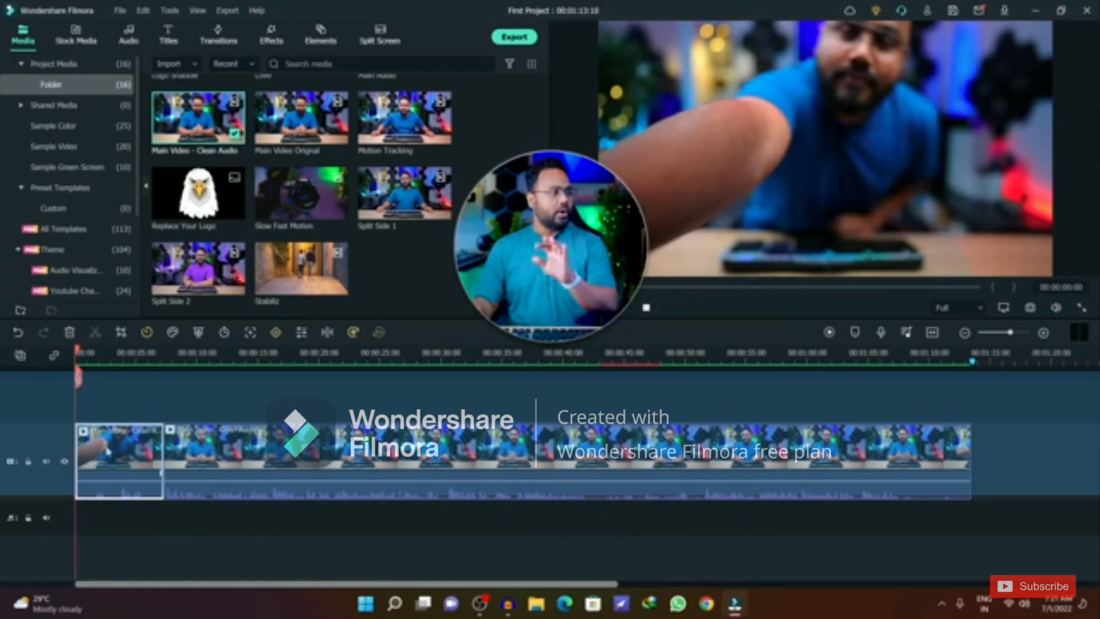
{"action": "key", "text": "Delete"}
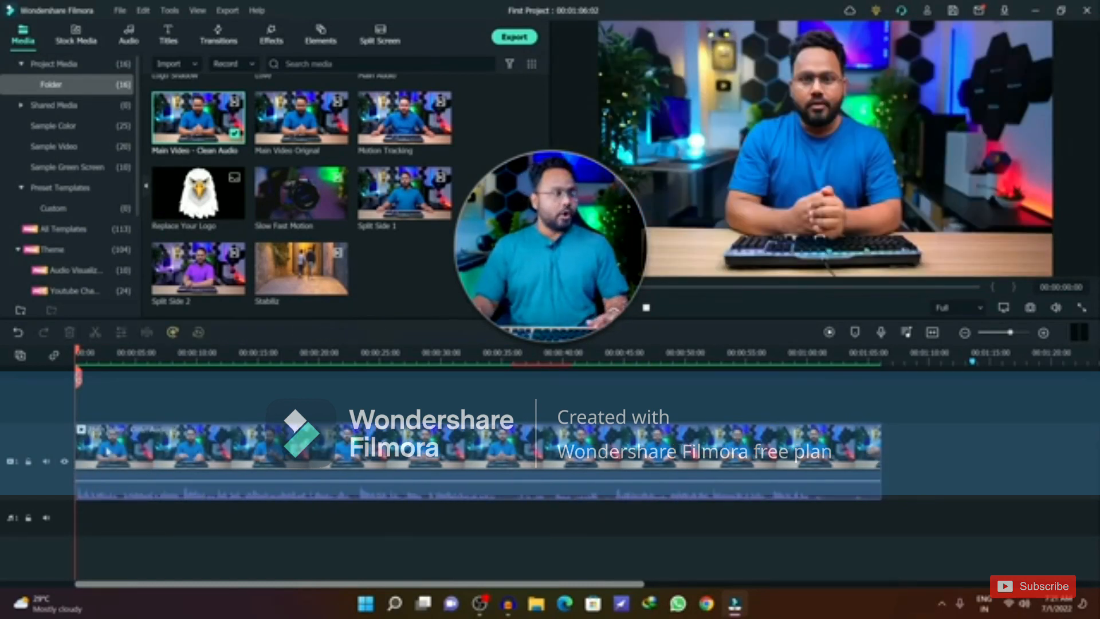
{"action": "key", "text": "space"}
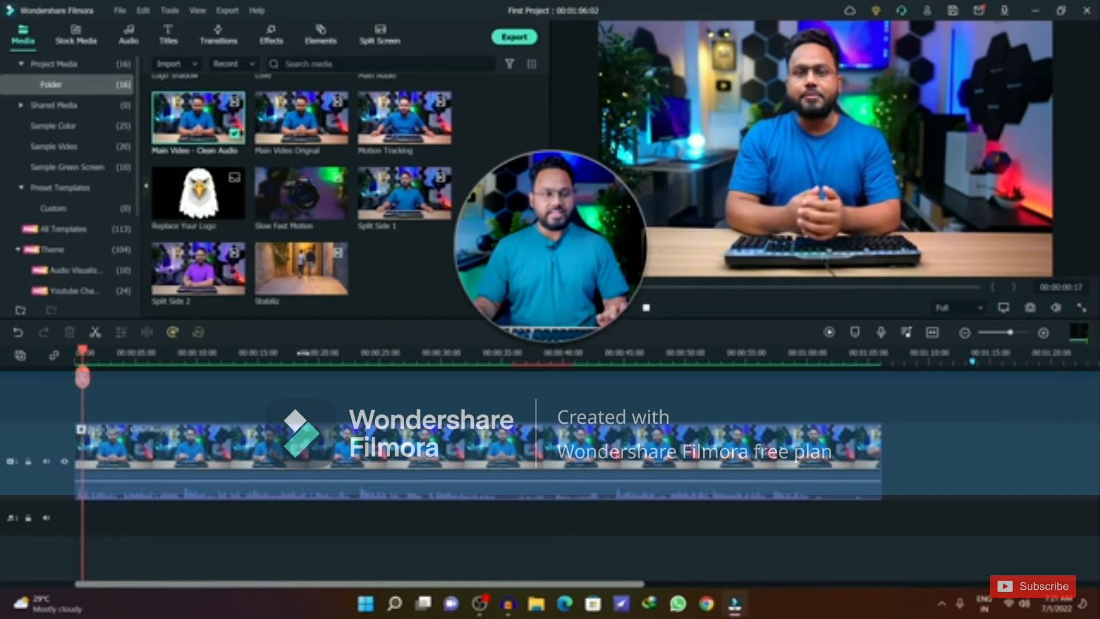
Step: Split the clip near its end at 00:01:01:11, delete the remaining end segment and play a middle section
{"action": "left_click", "coordinate": [808, 357]}
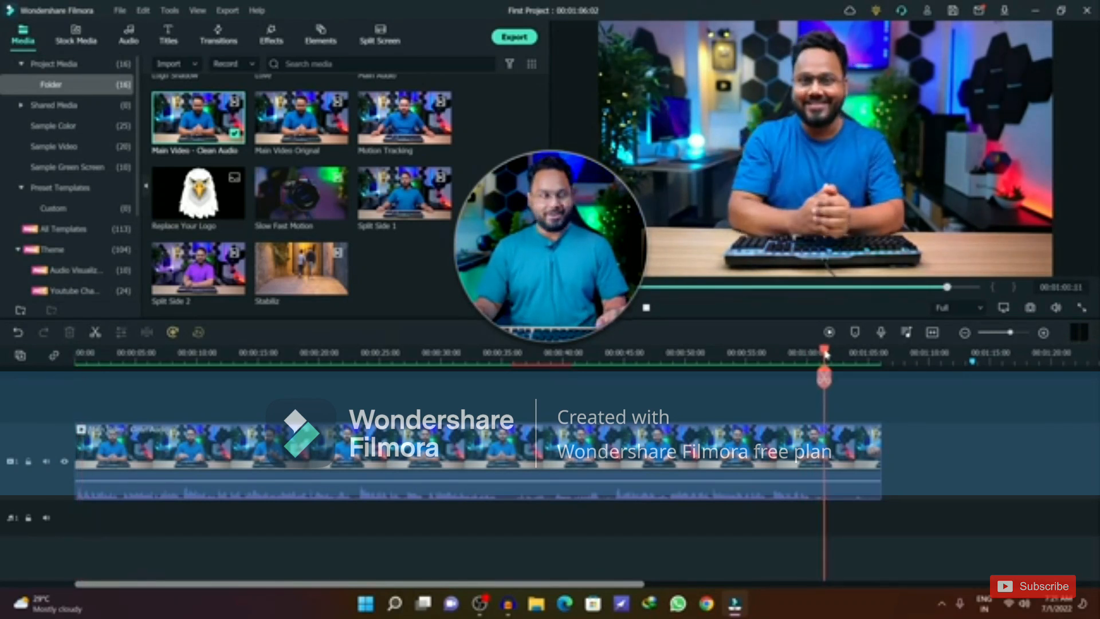
{"action": "left_click", "coordinate": [824, 378]}
{"action": "left_click", "coordinate": [854, 455]}
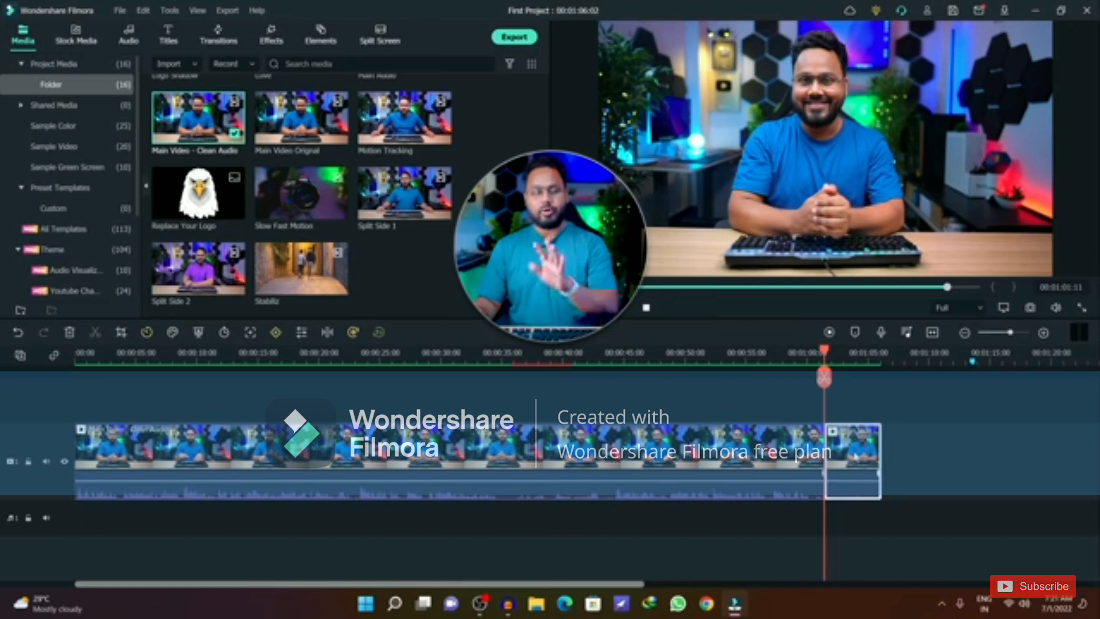
{"action": "key", "text": "Delete"}
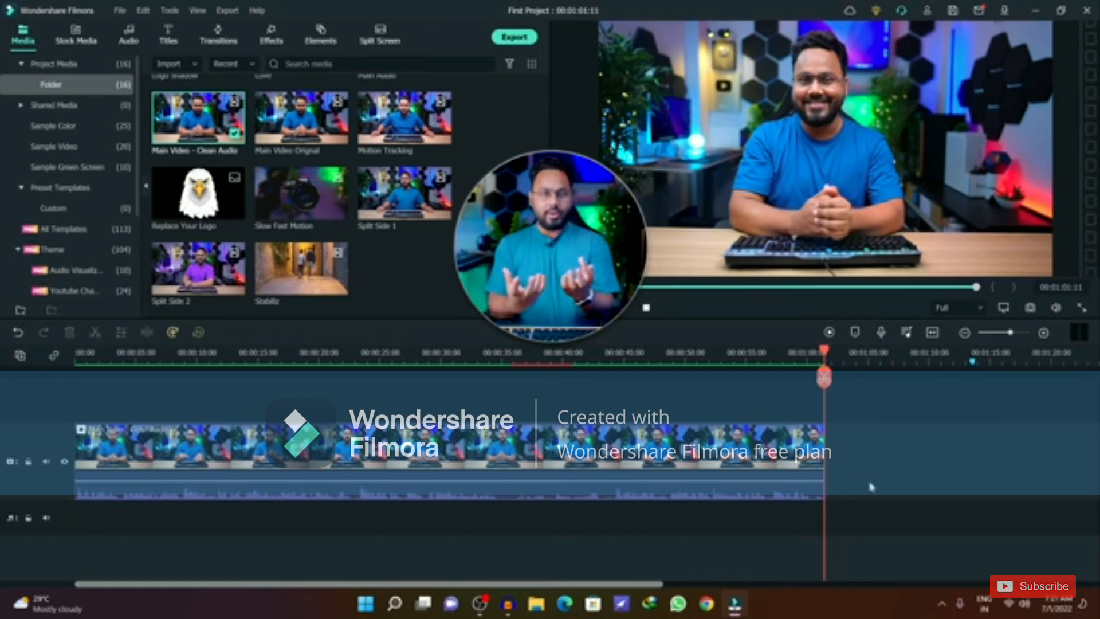
{"action": "left_click", "coordinate": [496, 354]}
{"action": "key", "text": "space"}
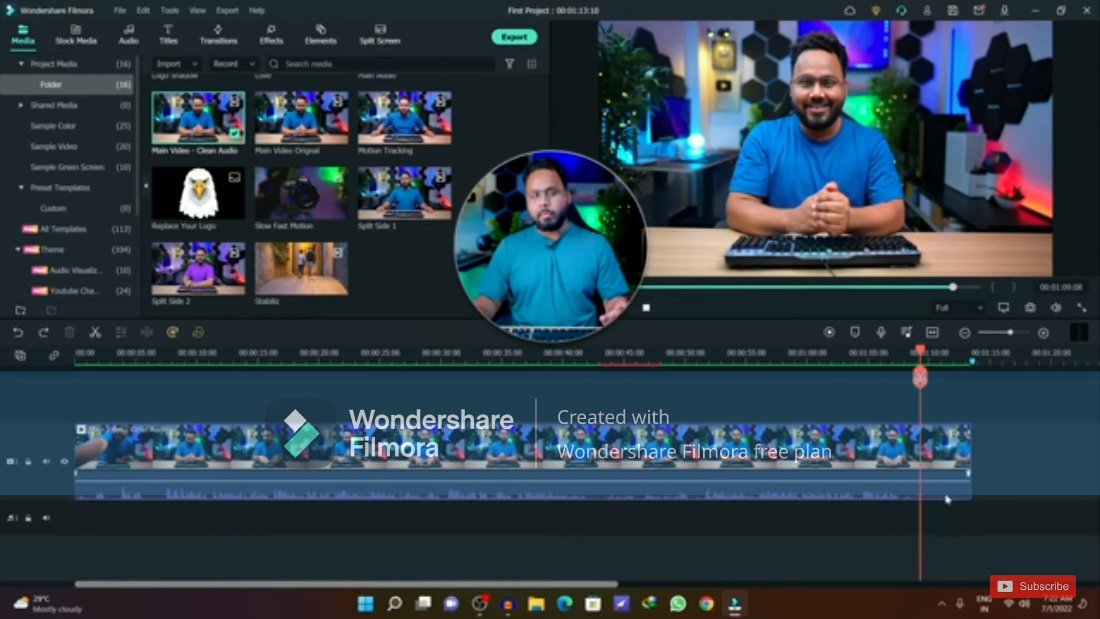
Step: Find the final frame after the closing salute and trim the clip's end back to 00:01:08:22
{"action": "left_click_drag", "start_coordinate": [924, 354], "coordinate": [914, 367]}
{"action": "left_click_drag", "start_coordinate": [913, 366], "coordinate": [915, 365]}
{"action": "left_click", "coordinate": [914, 484]}
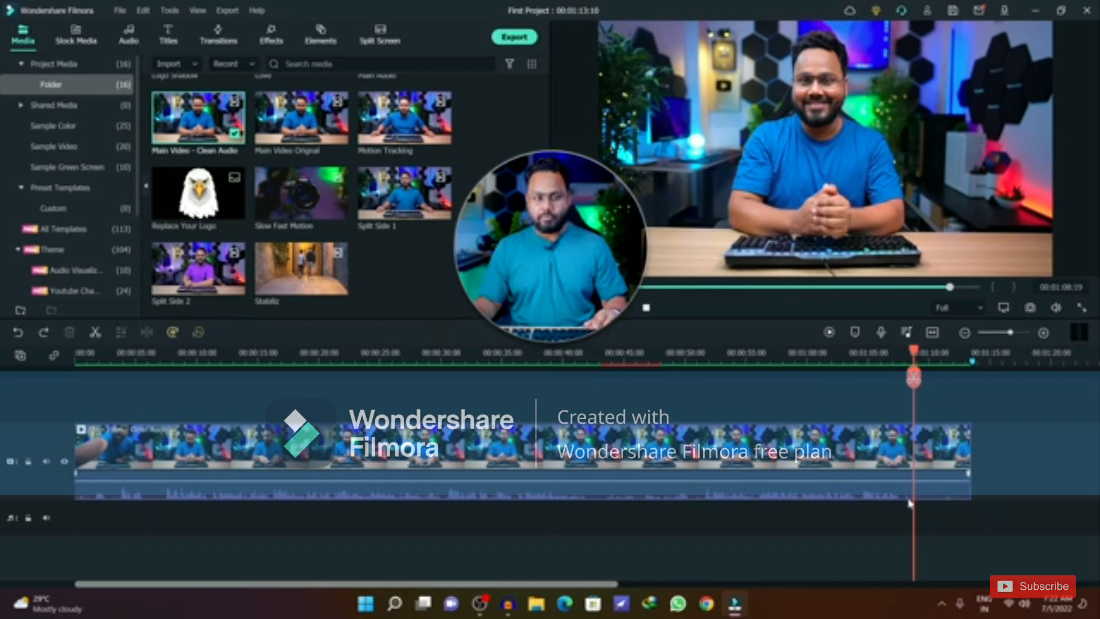
{"action": "left_click_drag", "start_coordinate": [914, 366], "coordinate": [904, 362]}
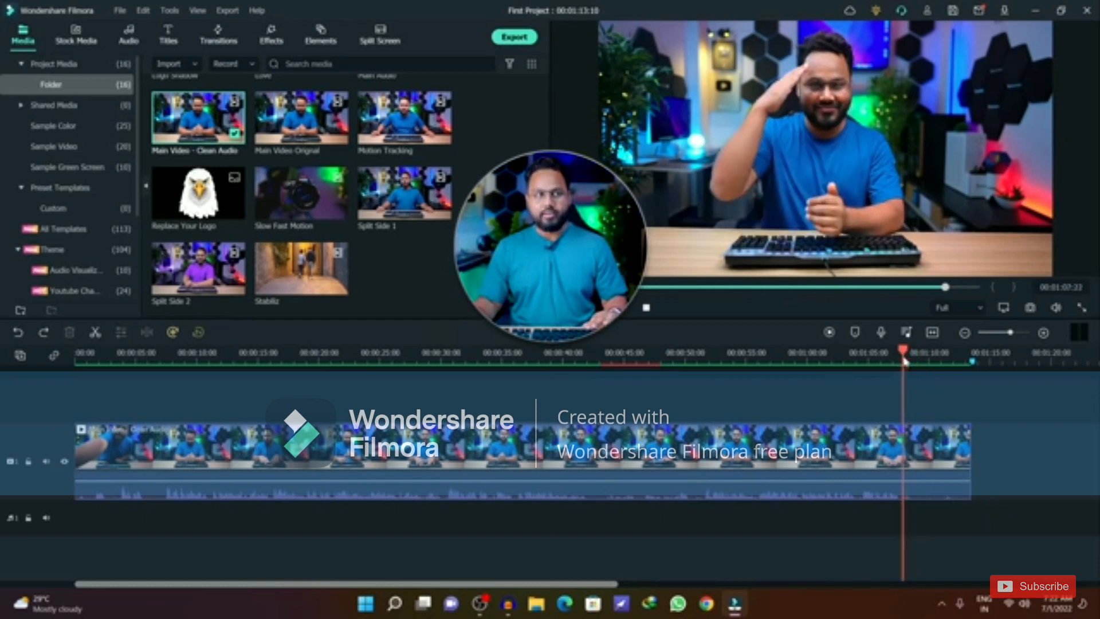
{"action": "key", "text": "space"}
{"action": "key", "text": "space"}
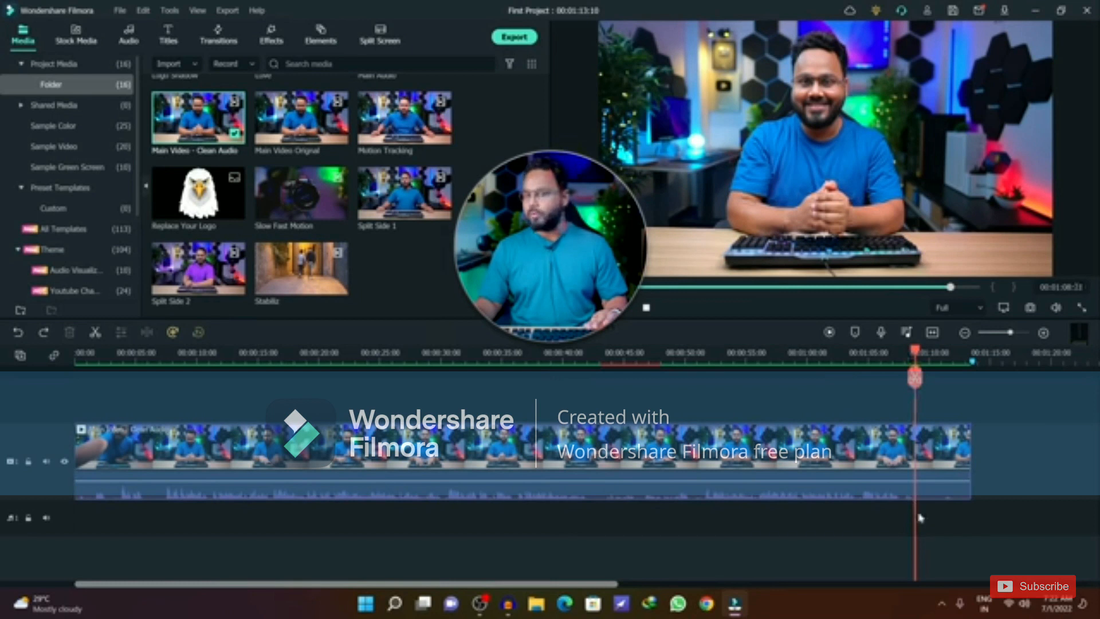
{"action": "left_click", "coordinate": [970, 458]}
{"action": "left_click_drag", "start_coordinate": [972, 459], "coordinate": [916, 458]}
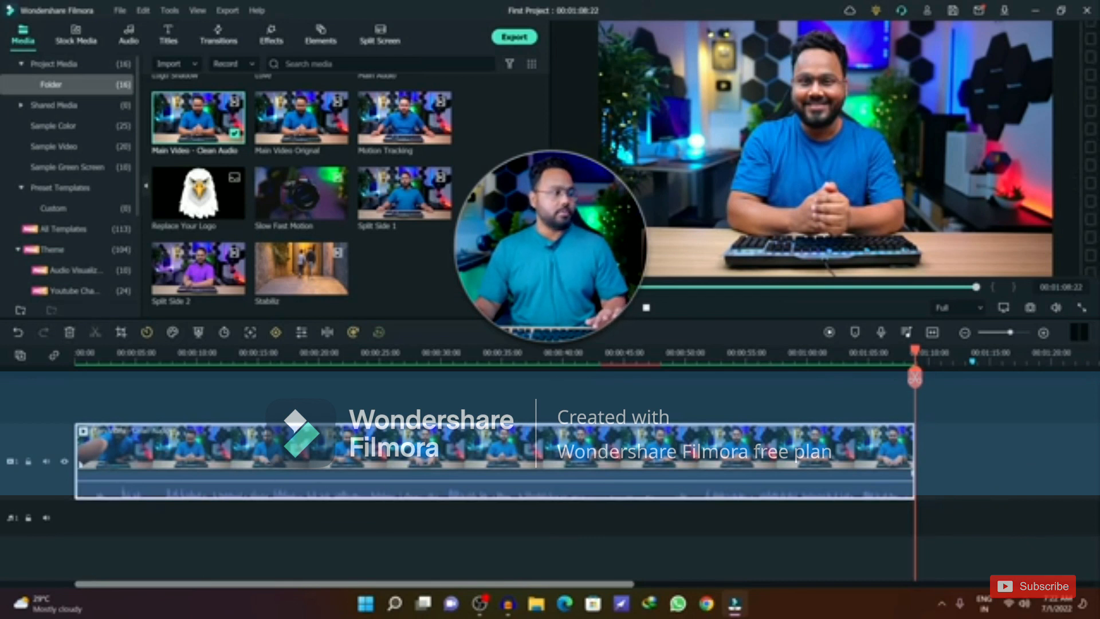
Step: Split the clip at 00:00:07:10, just before the presenter starts speaking, and delete the opening segment
{"action": "left_click", "coordinate": [166, 360]}
{"action": "left_click_drag", "start_coordinate": [166, 360], "coordinate": [147, 360]}
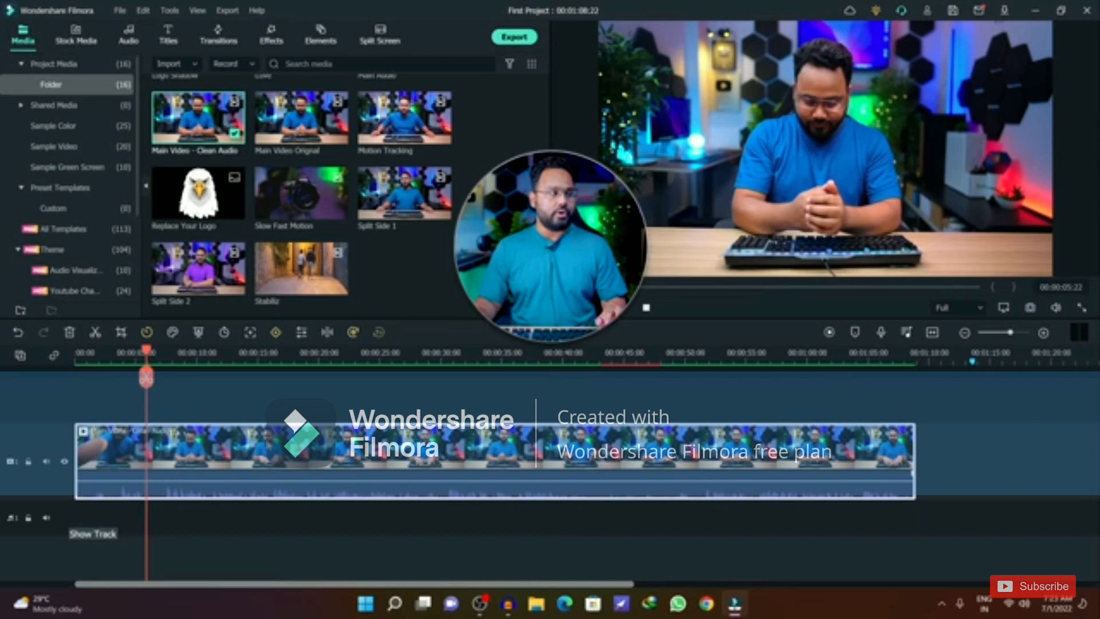
{"action": "left_click_drag", "start_coordinate": [147, 353], "coordinate": [166, 359]}
{"action": "left_click", "coordinate": [164, 382]}
{"action": "left_click", "coordinate": [136, 475]}
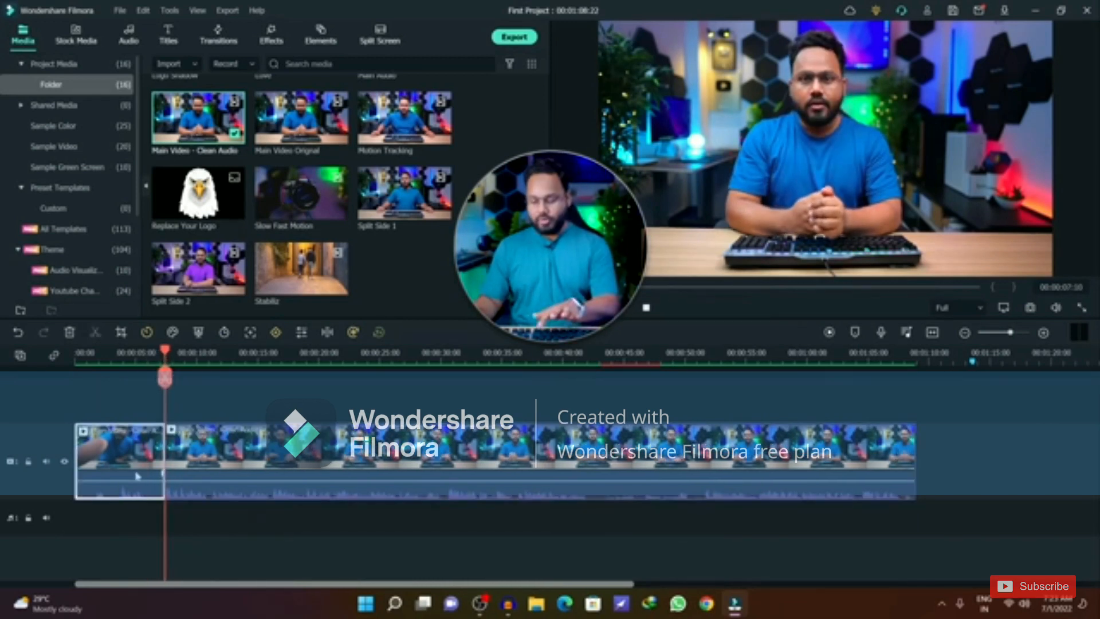
{"action": "key", "text": "Delete"}
Step: Cut out the middle section between 00:00:34:21 and 00:00:44:05 by splitting at both points and deleting the segment
{"action": "left_click", "coordinate": [501, 355]}
{"action": "left_click", "coordinate": [501, 381]}
{"action": "left_click", "coordinate": [596, 494]}
{"action": "left_click_drag", "start_coordinate": [600, 355], "coordinate": [615, 360]}
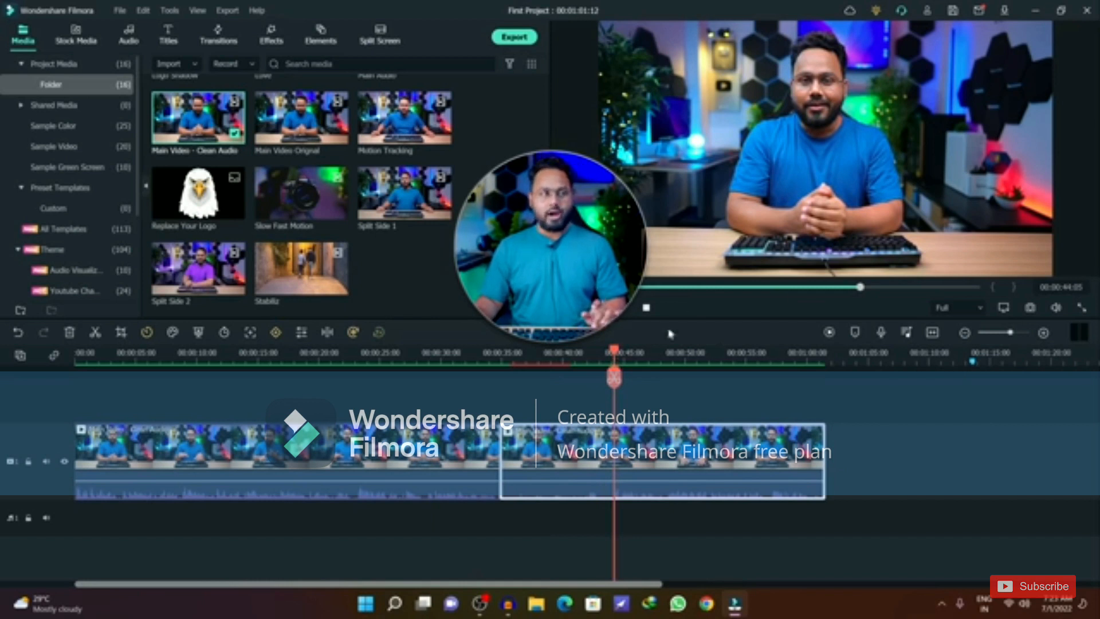
{"action": "left_click", "coordinate": [614, 378]}
{"action": "left_click", "coordinate": [567, 461]}
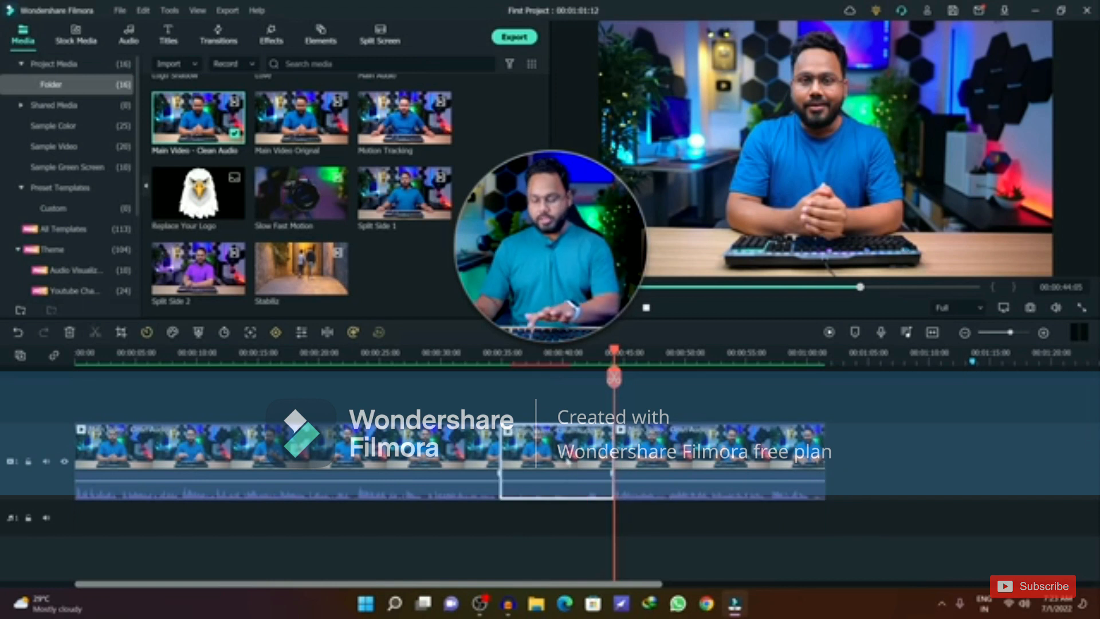
{"action": "key", "text": "Delete"}
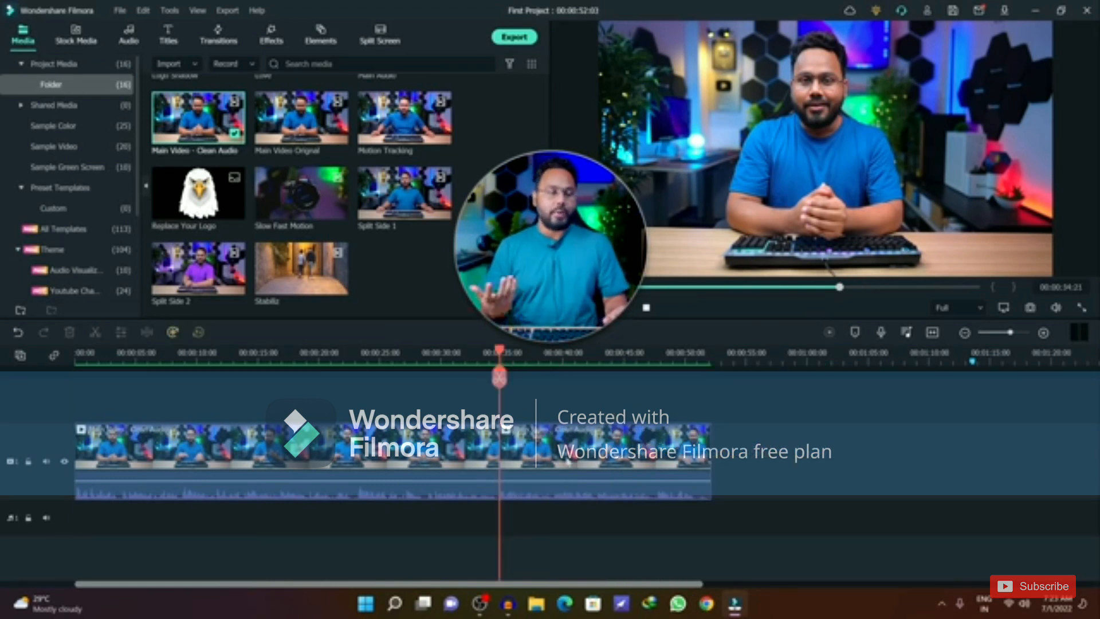
Step: Check both main video segments around the cut and insert the Slow Fast Motion clip between them
{"action": "left_click", "coordinate": [464, 470]}
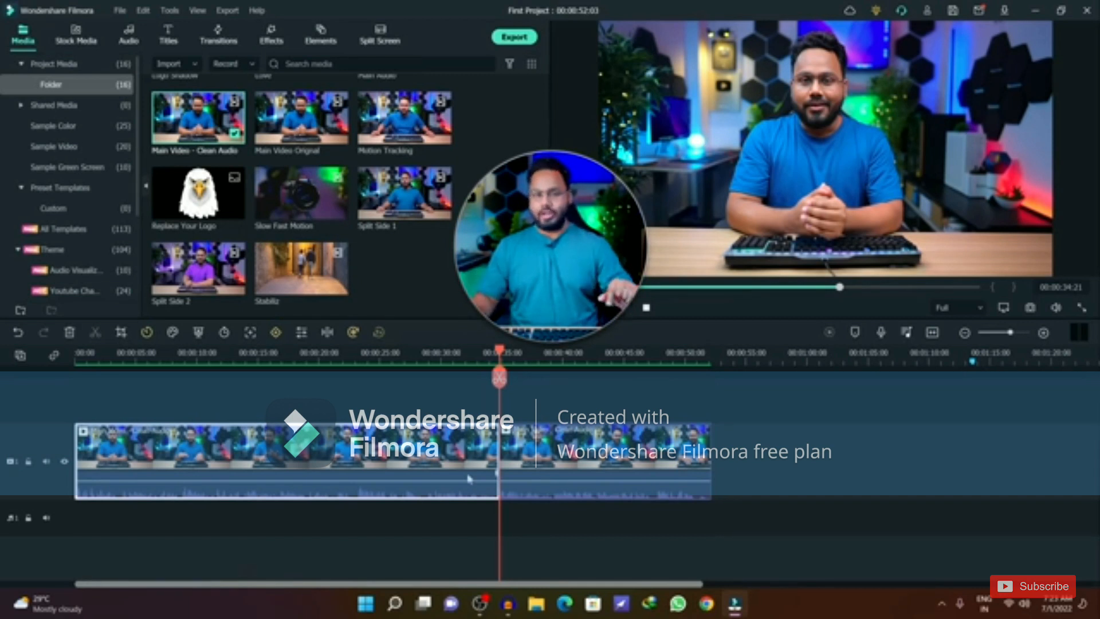
{"action": "left_click", "coordinate": [566, 439]}
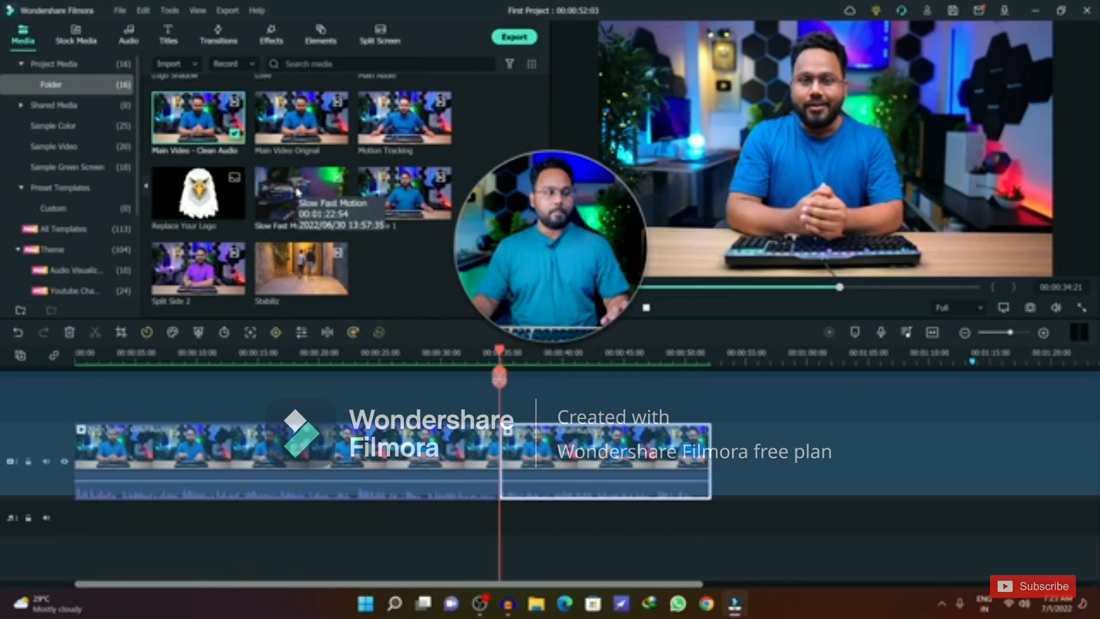
{"action": "left_click_drag", "start_coordinate": [500, 350], "coordinate": [500, 359]}
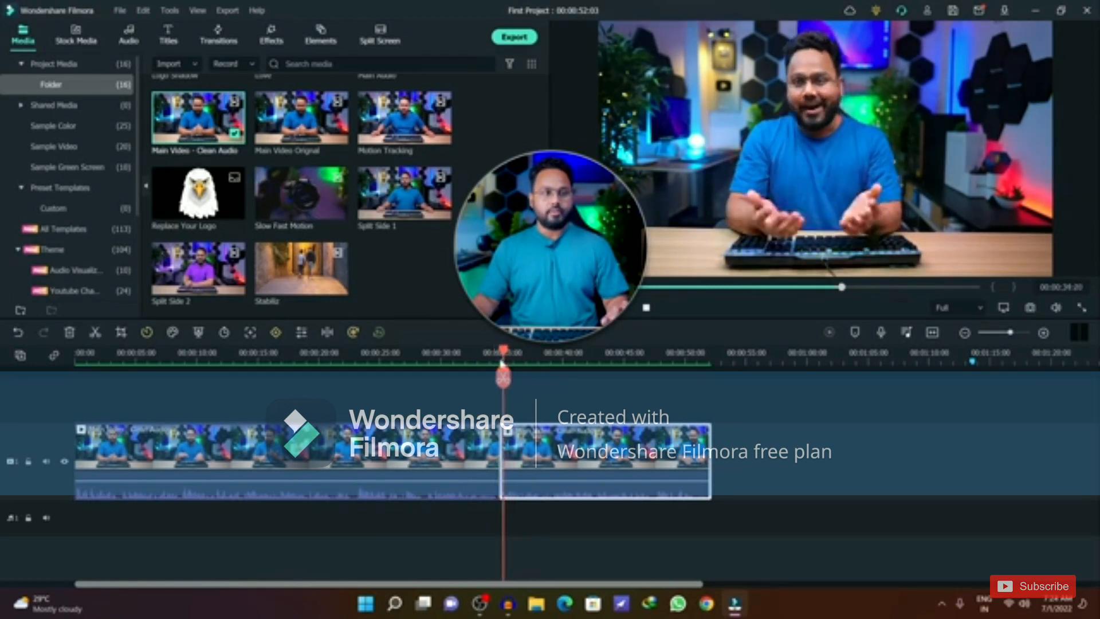
{"action": "left_click_drag", "start_coordinate": [563, 459], "coordinate": [660, 458]}
{"action": "left_click_drag", "start_coordinate": [500, 358], "coordinate": [443, 352]}
{"action": "left_click_drag", "start_coordinate": [296, 201], "coordinate": [504, 458]}
{"action": "left_click_drag", "start_coordinate": [1010, 333], "coordinate": [1008, 336]}
{"action": "left_click", "coordinate": [884, 491]}
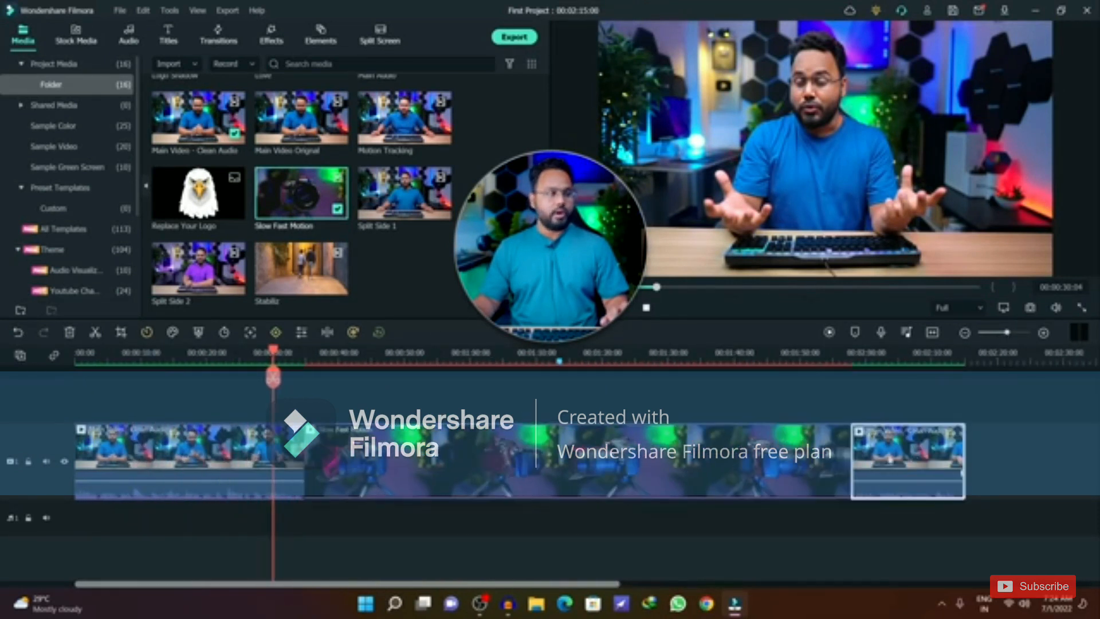
Step: Try inserting the Stabiliz clip before and in the middle of the Slow Fast Motion clip, and undo both insertions
{"action": "left_click_drag", "start_coordinate": [274, 359], "coordinate": [932, 369]}
{"action": "left_click_drag", "start_coordinate": [289, 268], "coordinate": [312, 486]}
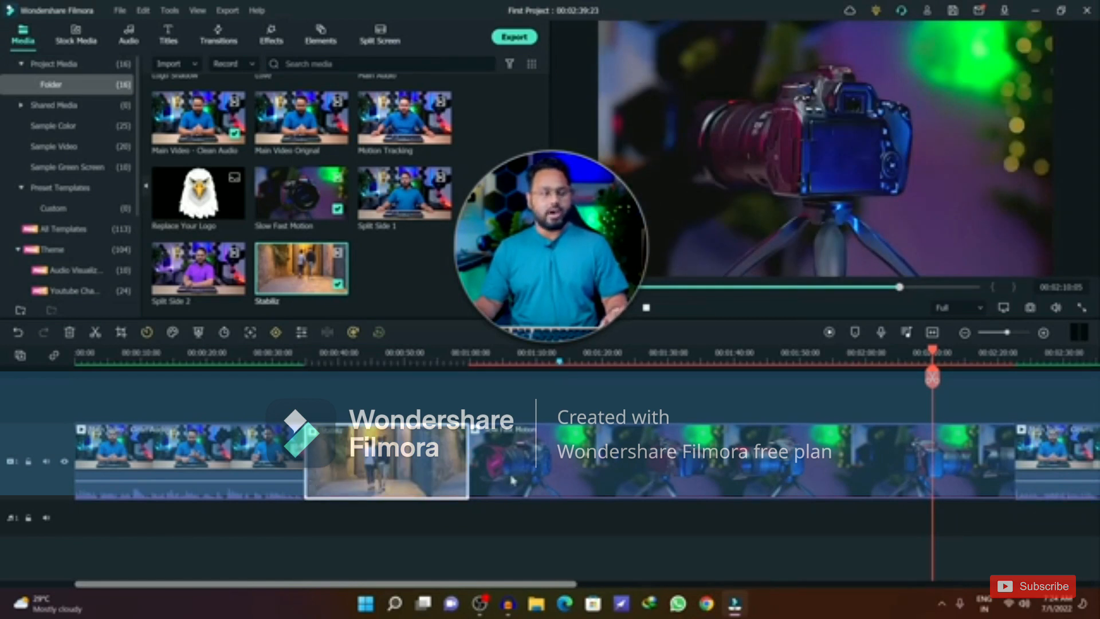
{"action": "left_click_drag", "start_coordinate": [292, 269], "coordinate": [672, 470]}
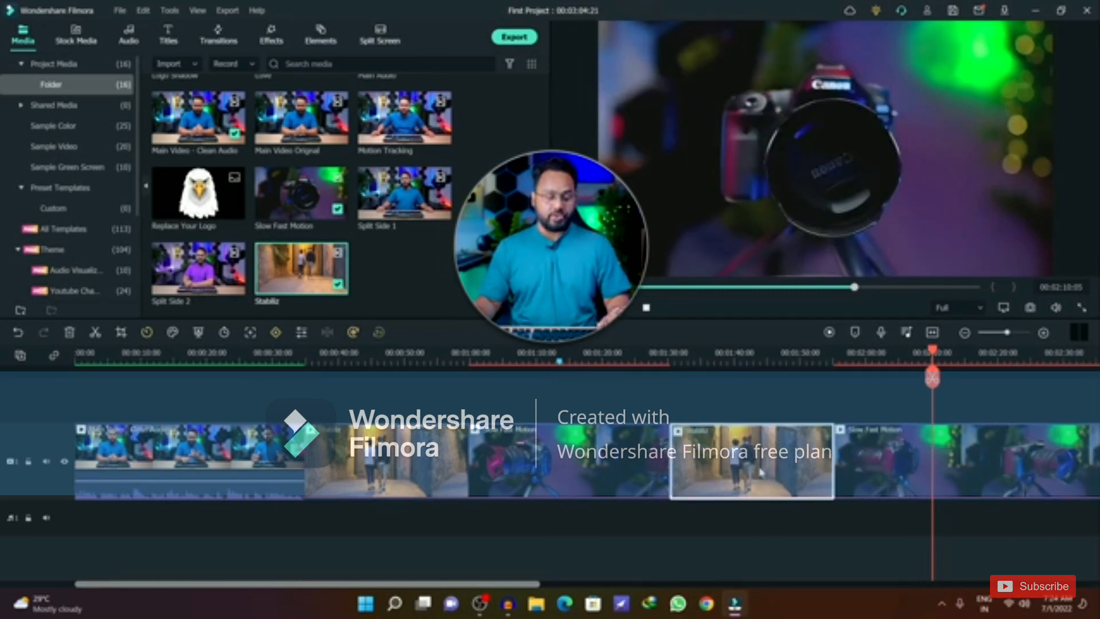
{"action": "key", "text": "ctrl+z"}
{"action": "key", "text": "ctrl+z"}
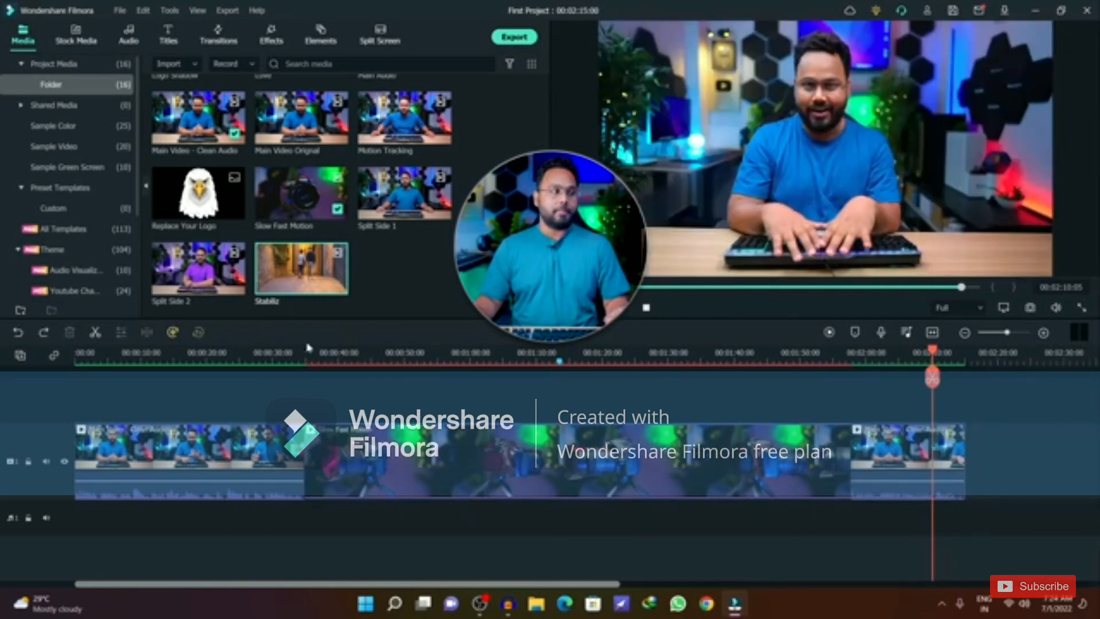
Step: Try inserting a second Slow Fast Motion clip right after the first main video segment, and undo it
{"action": "left_click_drag", "start_coordinate": [792, 469], "coordinate": [857, 470]}
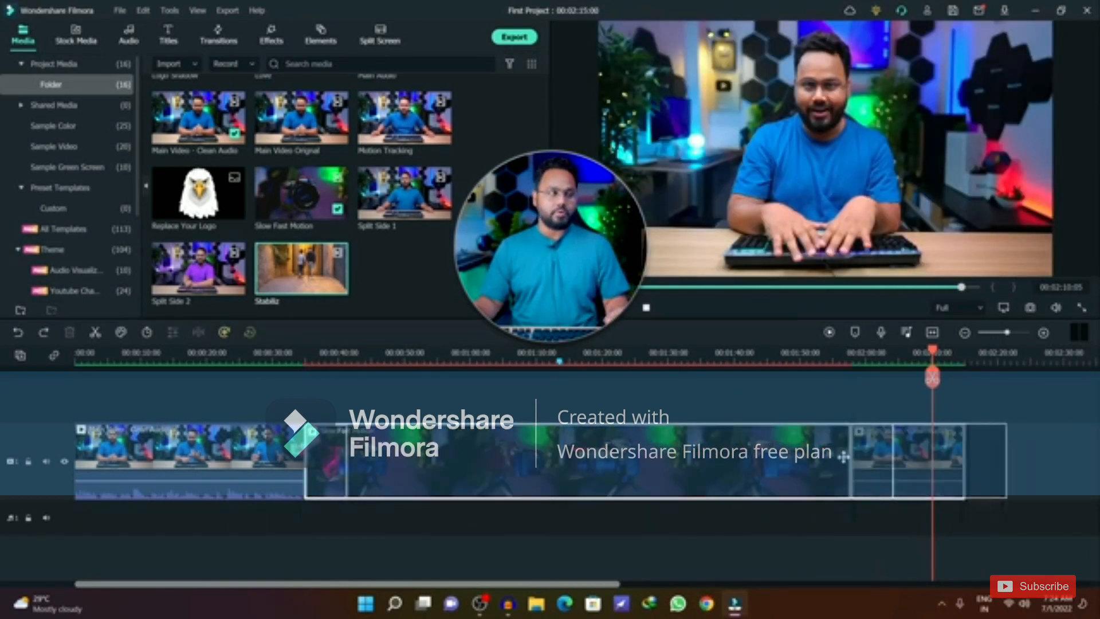
{"action": "left_click_drag", "start_coordinate": [312, 206], "coordinate": [312, 451]}
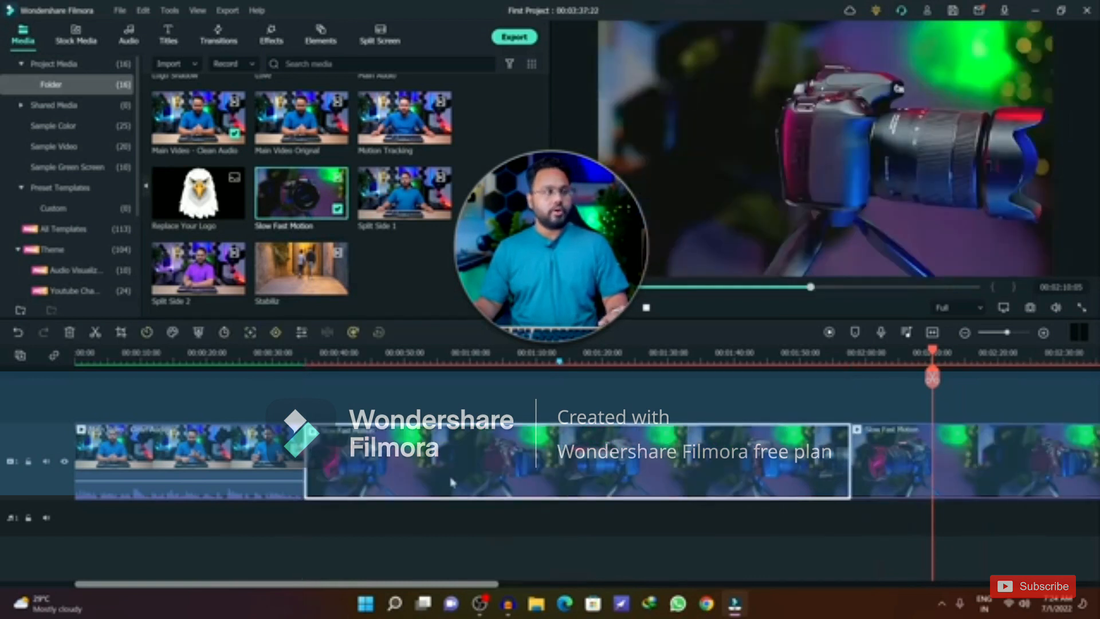
{"action": "key", "text": "ctrl+z"}
Step: Try inserting the Split Side 1 clip at the cut, and delete both it and the Slow Fast Motion clip
{"action": "left_click_drag", "start_coordinate": [404, 207], "coordinate": [313, 455]}
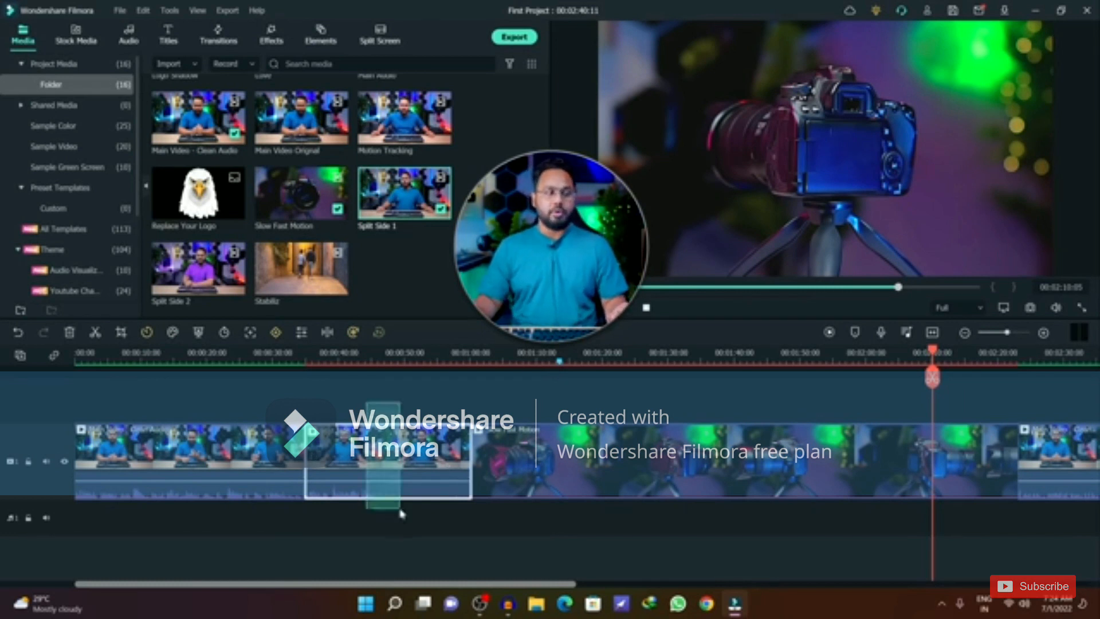
{"action": "left_click", "coordinate": [424, 354]}
{"action": "key", "text": "Delete"}
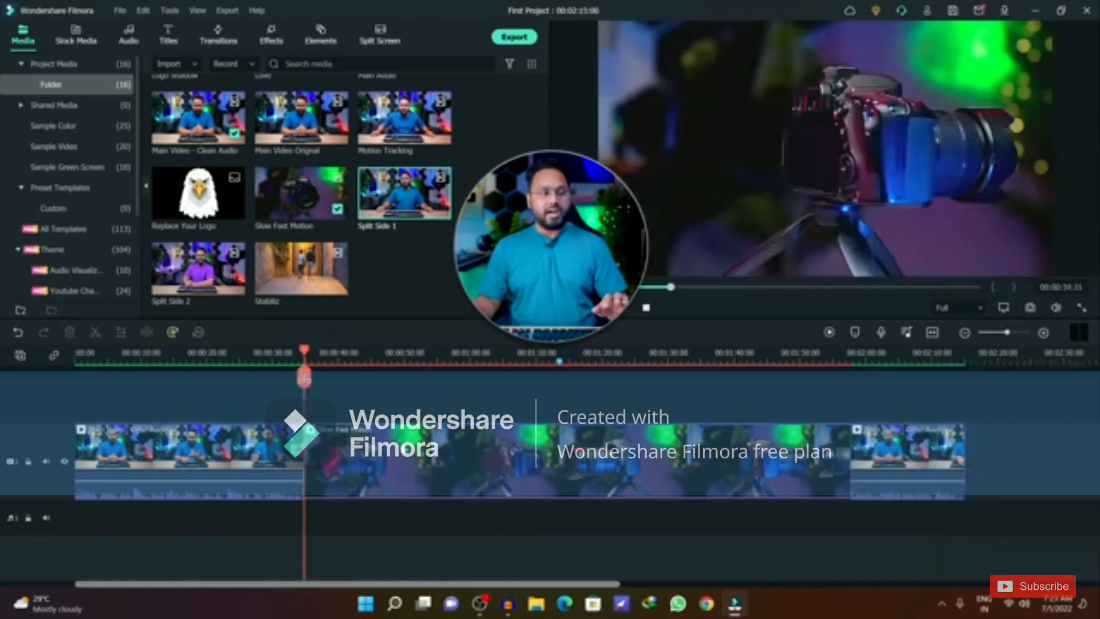
{"action": "key", "text": "Delete"}
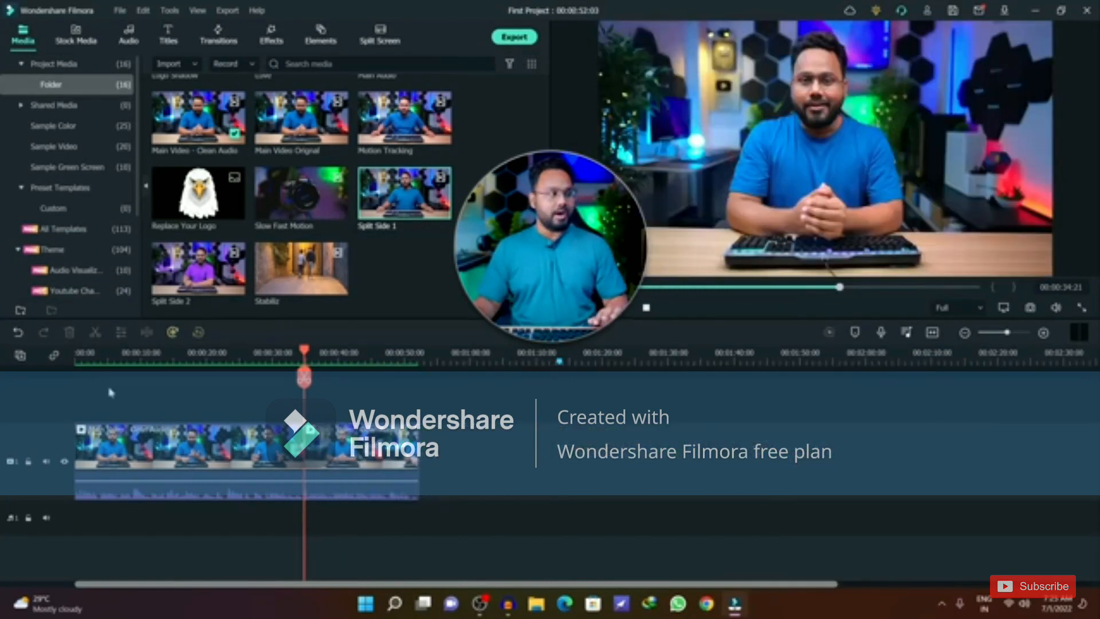
{"action": "left_click_drag", "start_coordinate": [196, 353], "coordinate": [278, 368]}
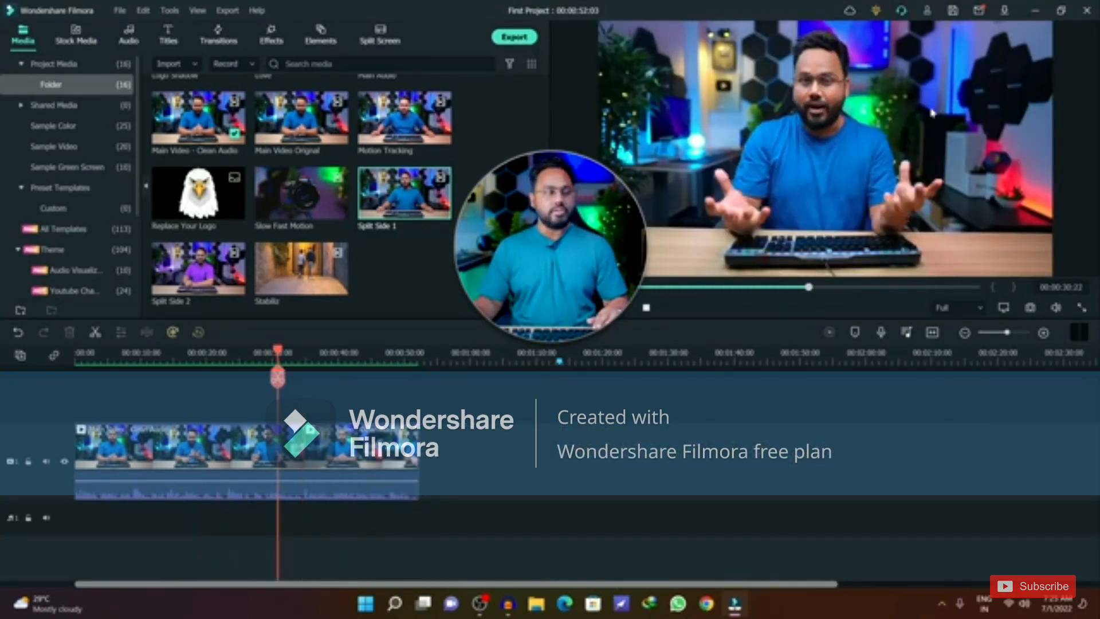